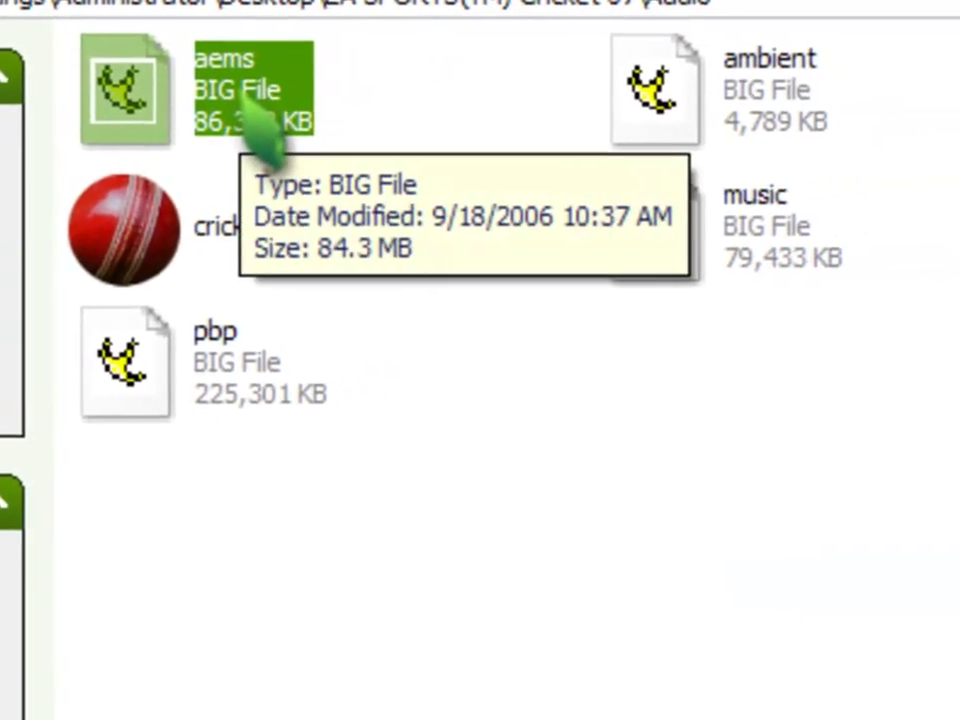
- Copy aems.big from the game's Audio folder to the desktop and place it in the empty area near the EA SPORTS folder
right_click(240, 95)
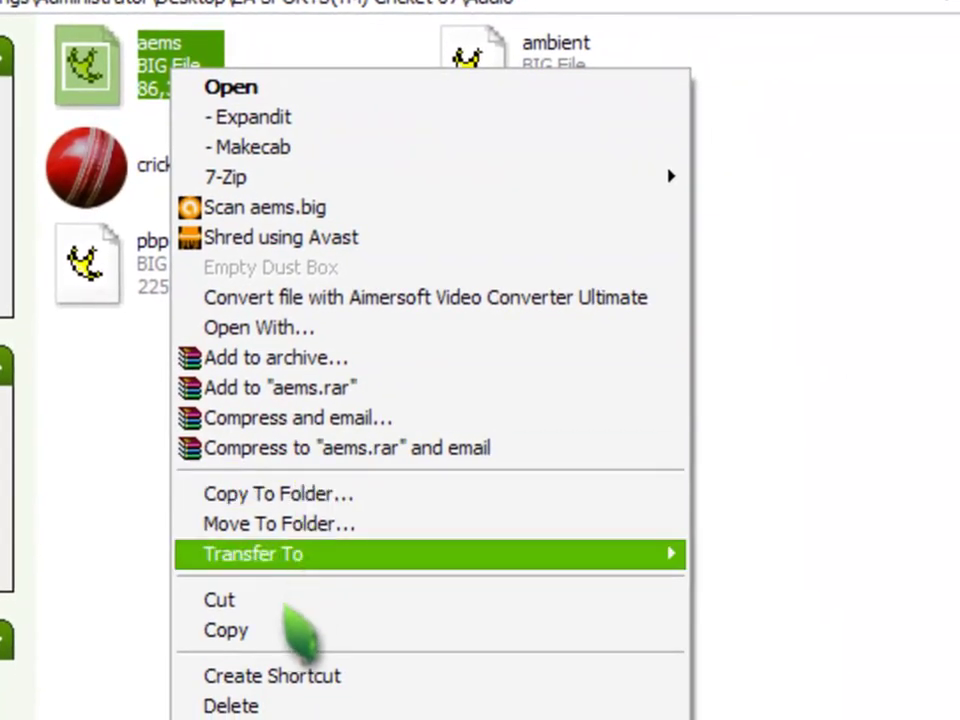
left_click(268, 630)
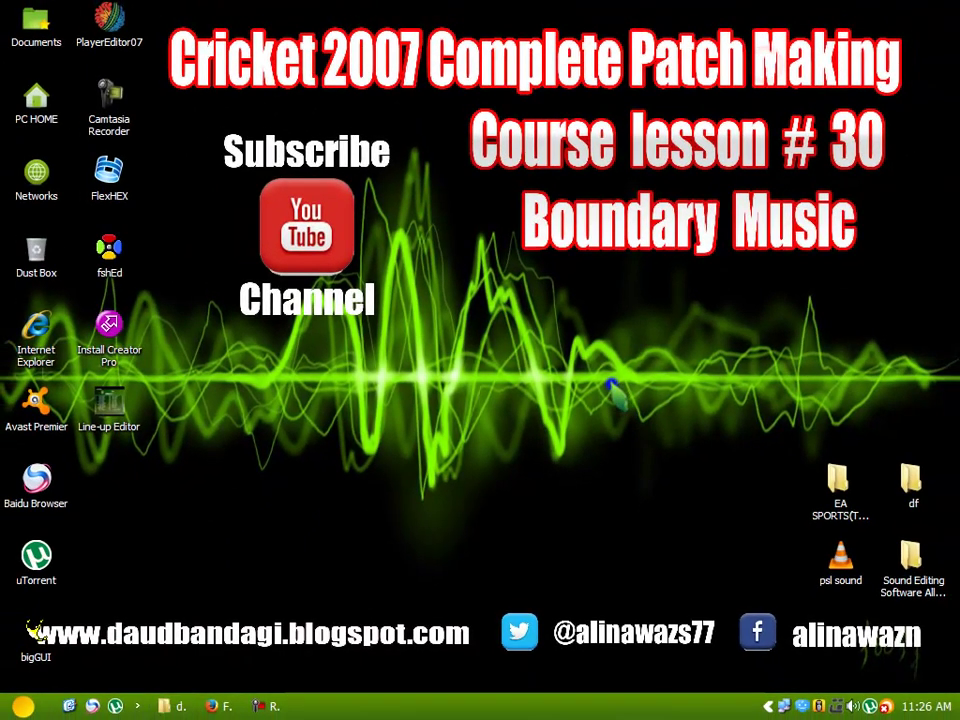
right_click(612, 390)
mouse_move(737, 480)
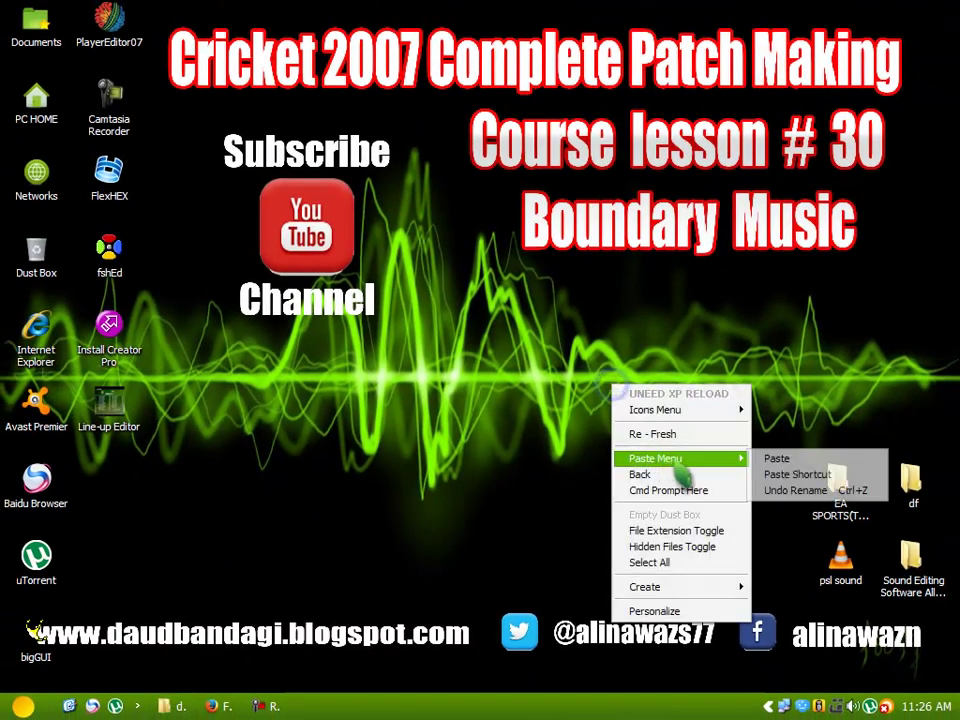
left_click(775, 459)
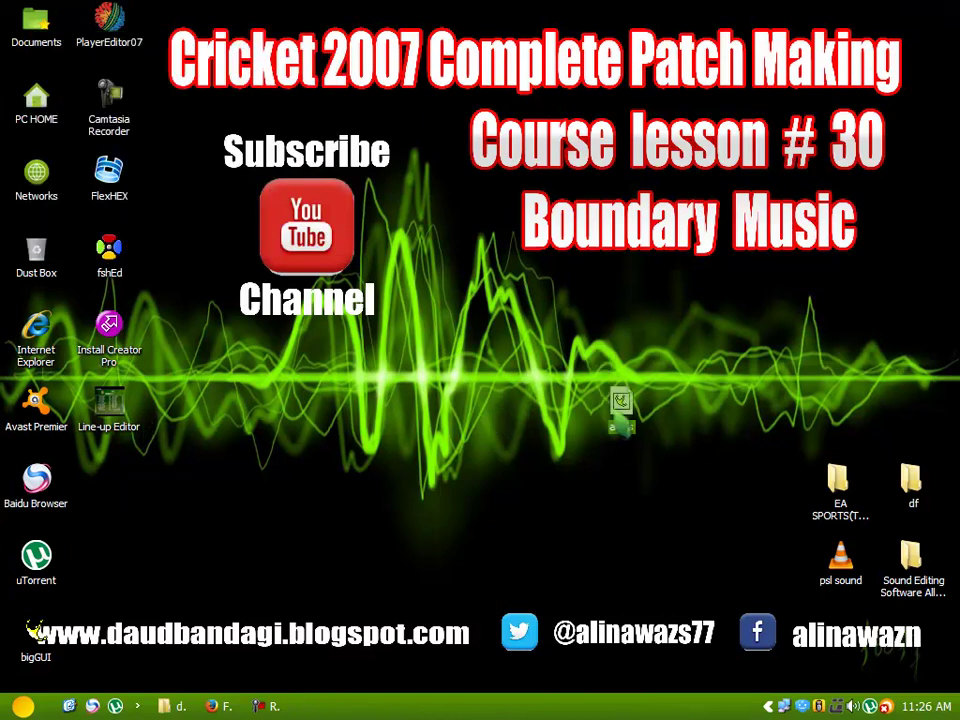
left_click_drag(628, 512, 632, 505)
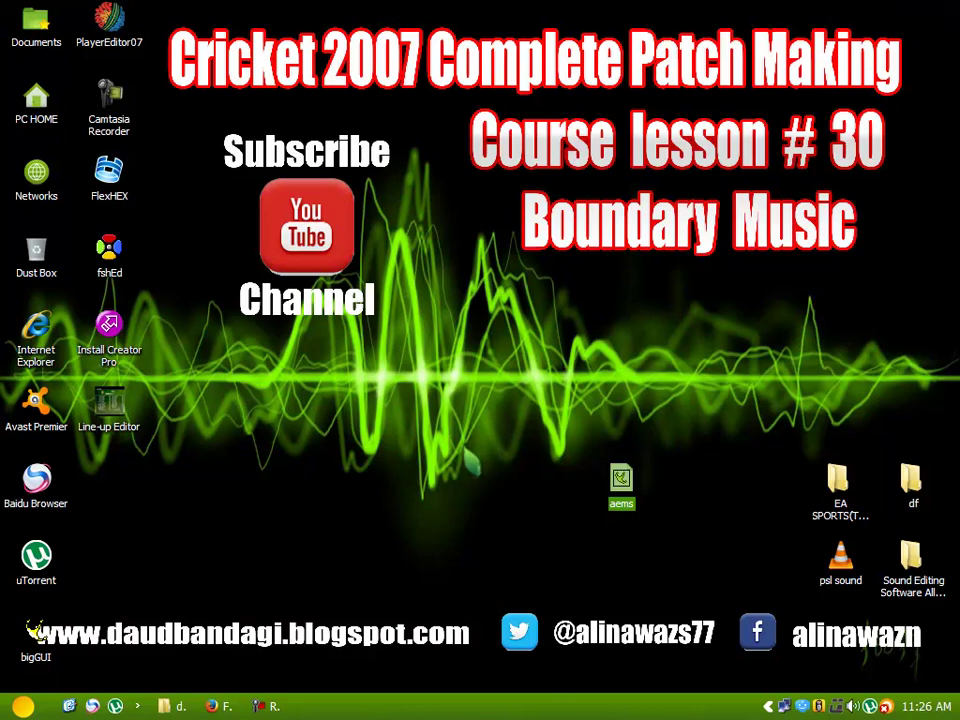
left_click_drag(666, 456, 622, 538)
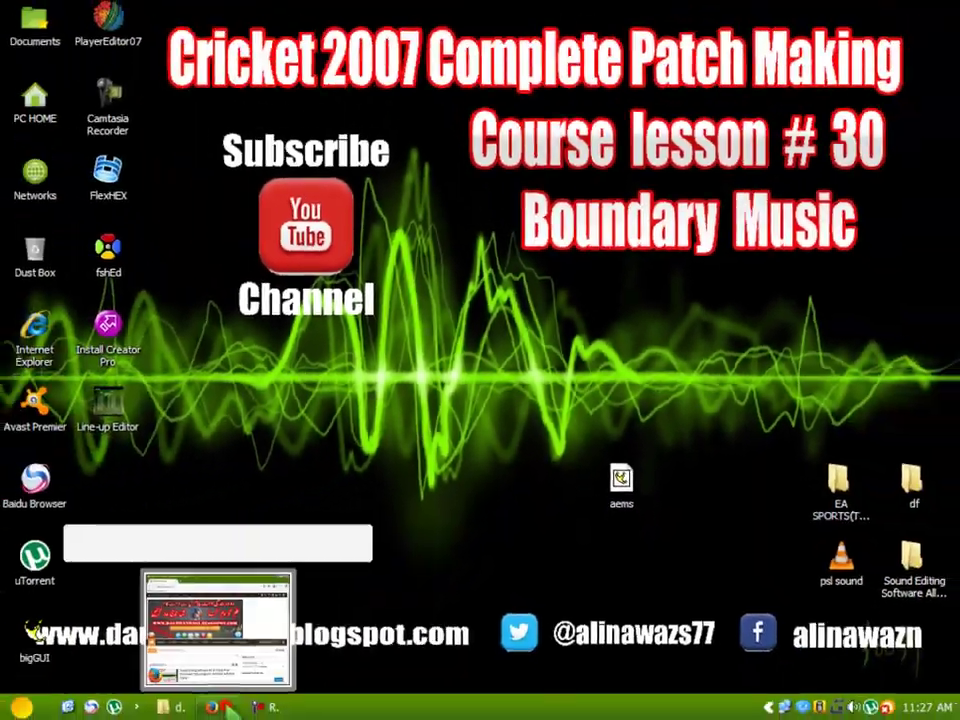
- Switch to Firefox and look over the Free Online Learning blog for the Sound Editing Software All In 1 Pack post
left_click(228, 707)
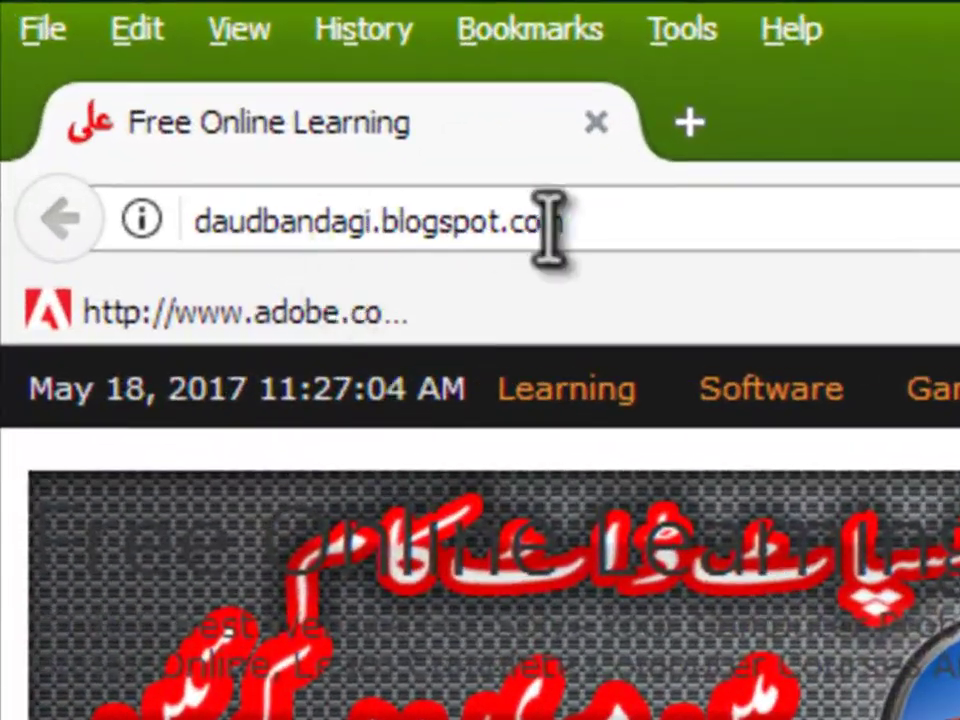
left_click(555, 228)
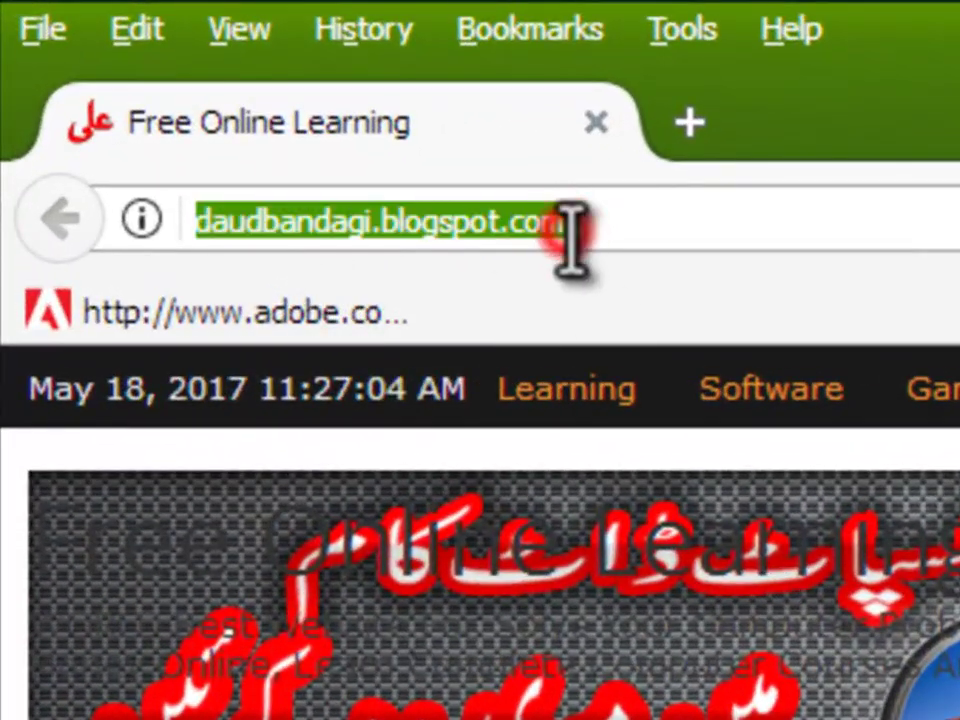
scroll(820, 220, "down", 3)
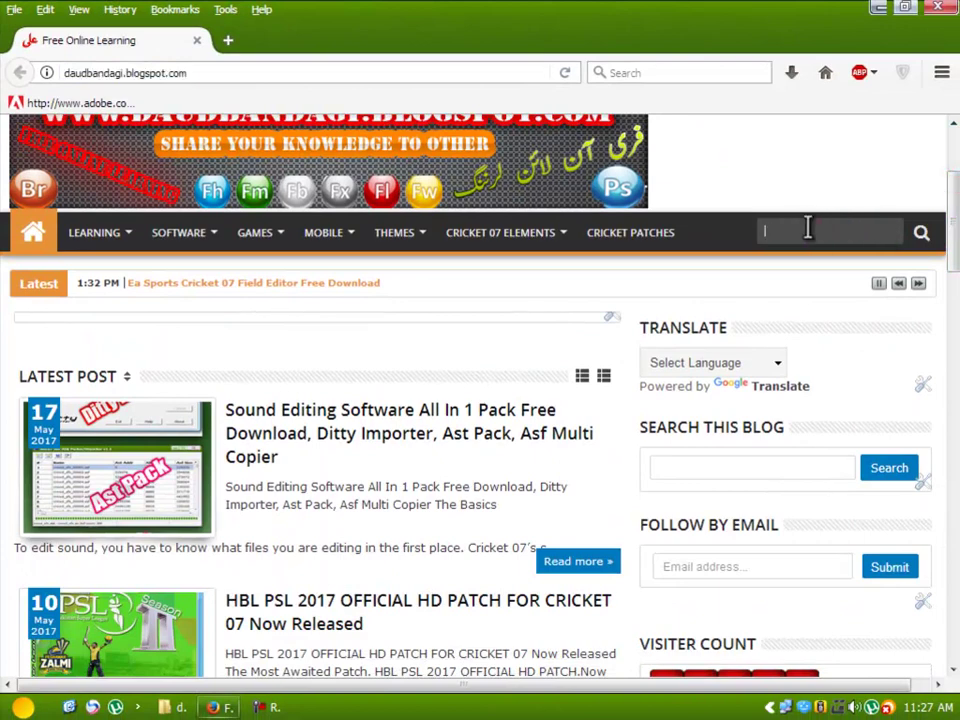
left_click(845, 231)
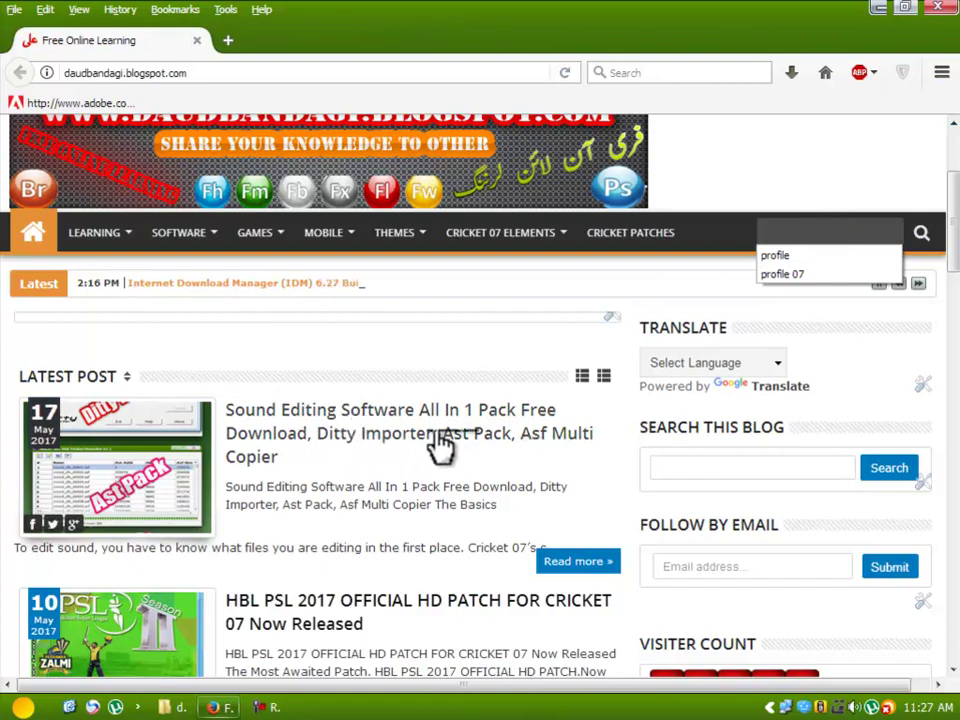
scroll(513, 447, "up", 3)
scroll(513, 447, "down", 1)
scroll(463, 379, "down", 2)
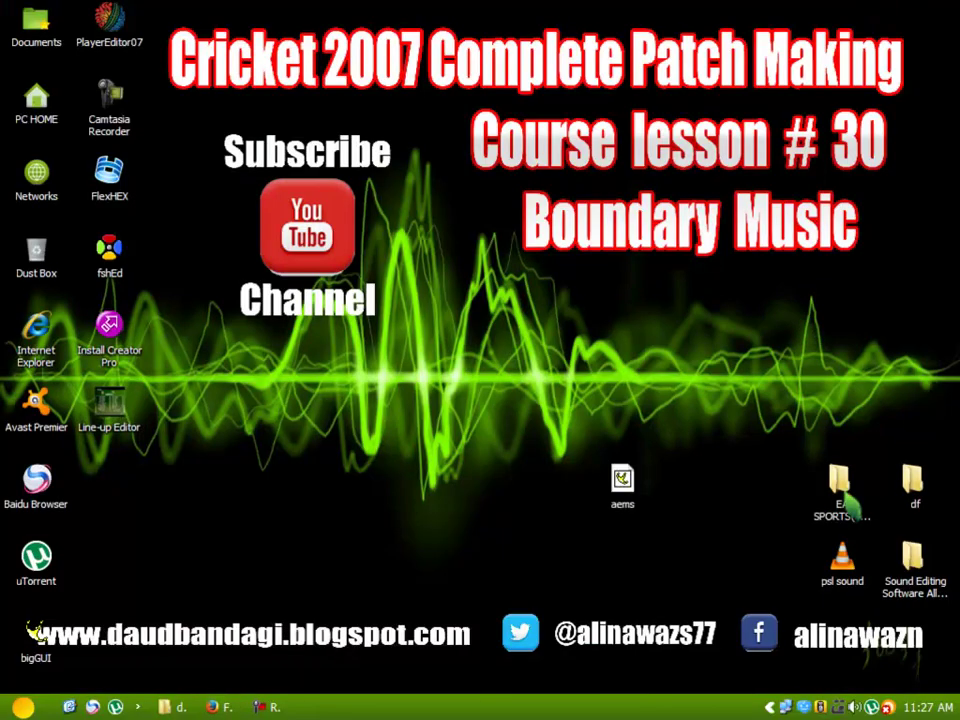
- Move the Sound Editing Software All In 1 Pack folder below aems on the desktop and review the tools inside it
left_click_drag(738, 567, 635, 563)
double_click(611, 552)
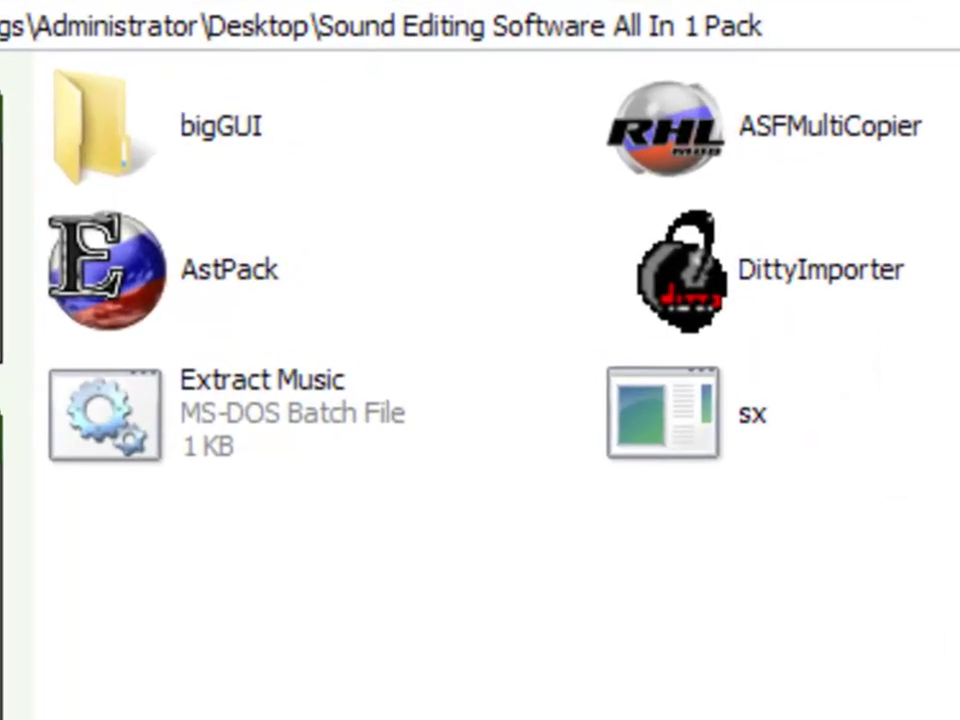
double_click(238, 130)
key("BackSpace")
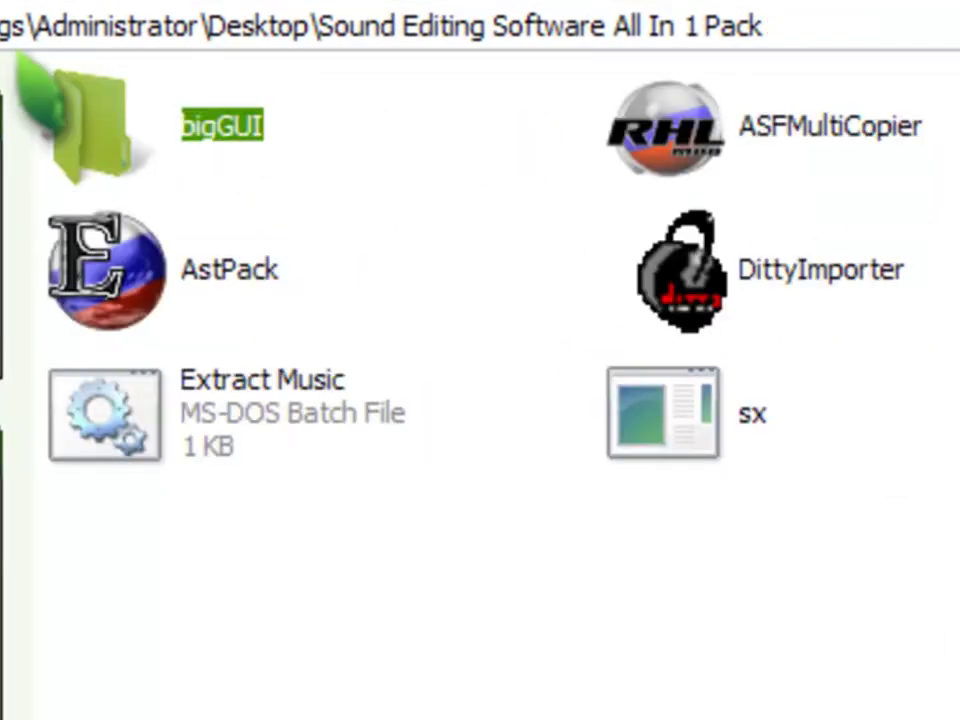
left_click(880, 142)
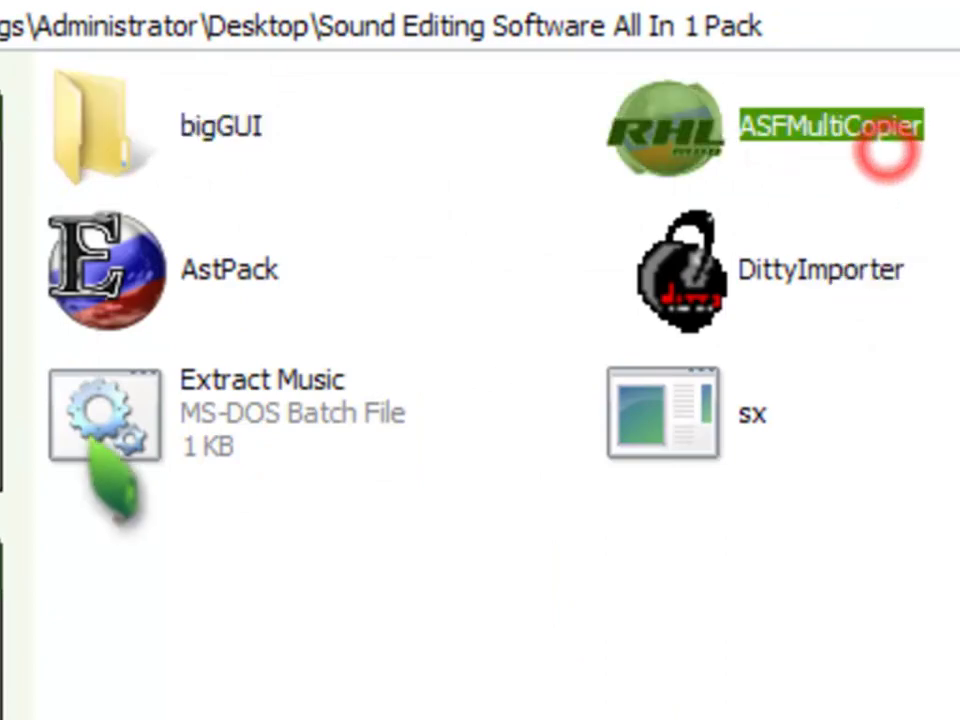
left_click(227, 287)
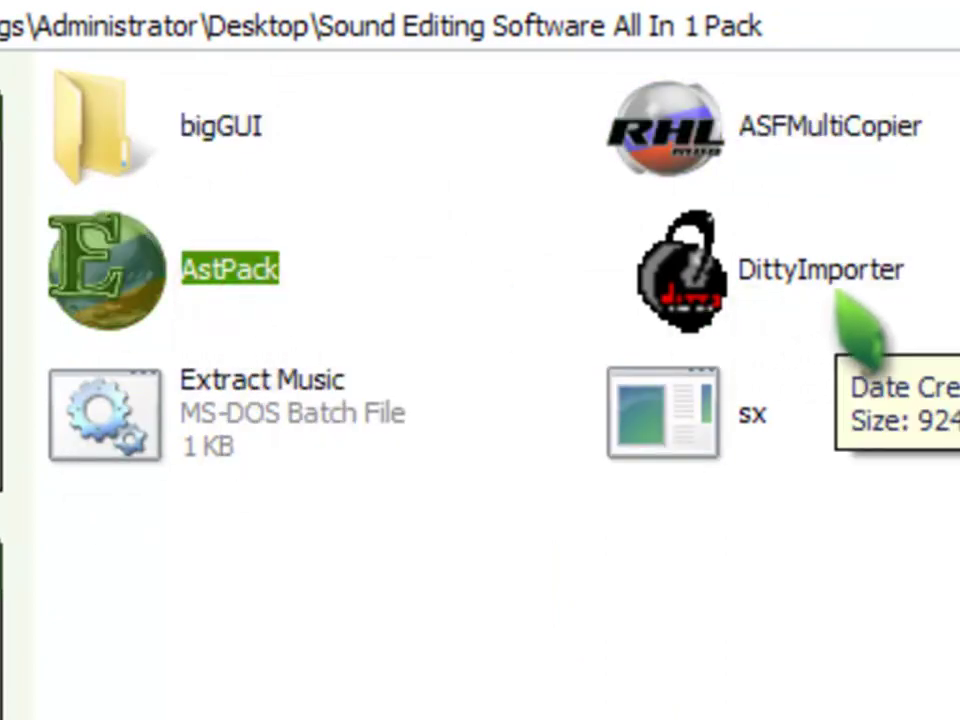
left_click(836, 285)
left_click_drag(953, 128, 156, 292)
left_click(658, 455)
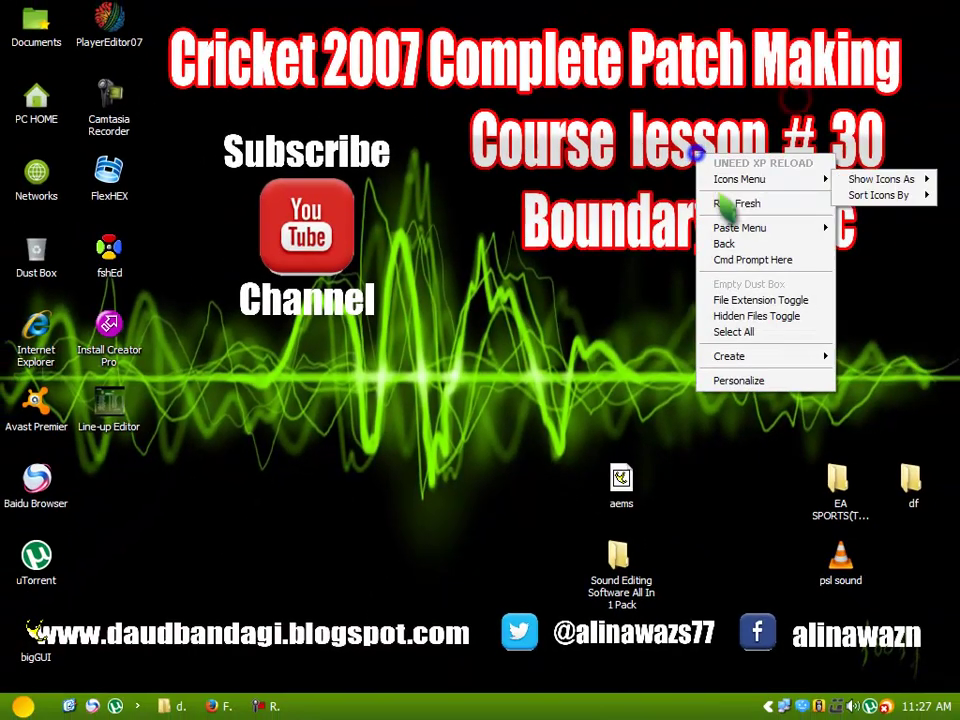
key("Escape")
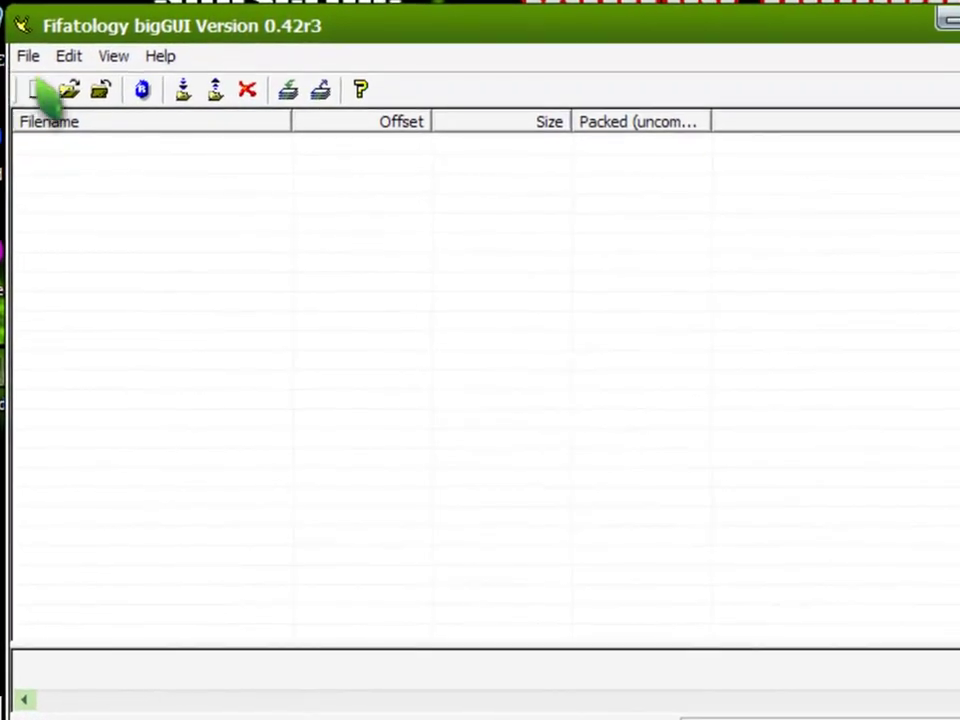
- In bigGUI, open the aems archive from the desktop
left_click(69, 90)
left_click(533, 446)
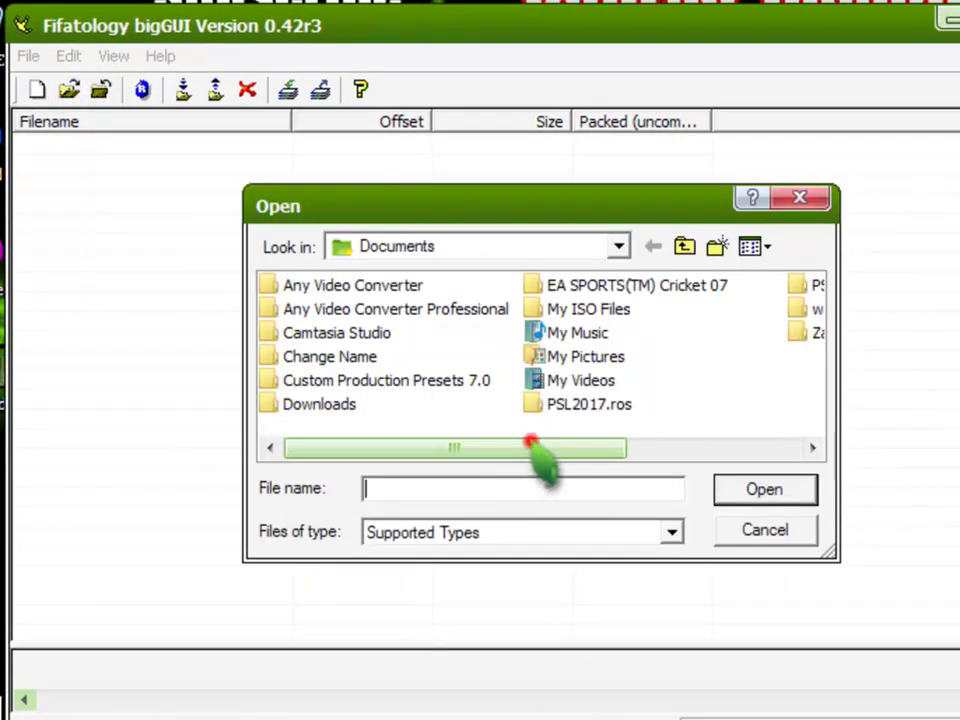
left_click_drag(618, 450, 624, 450)
left_click(612, 249)
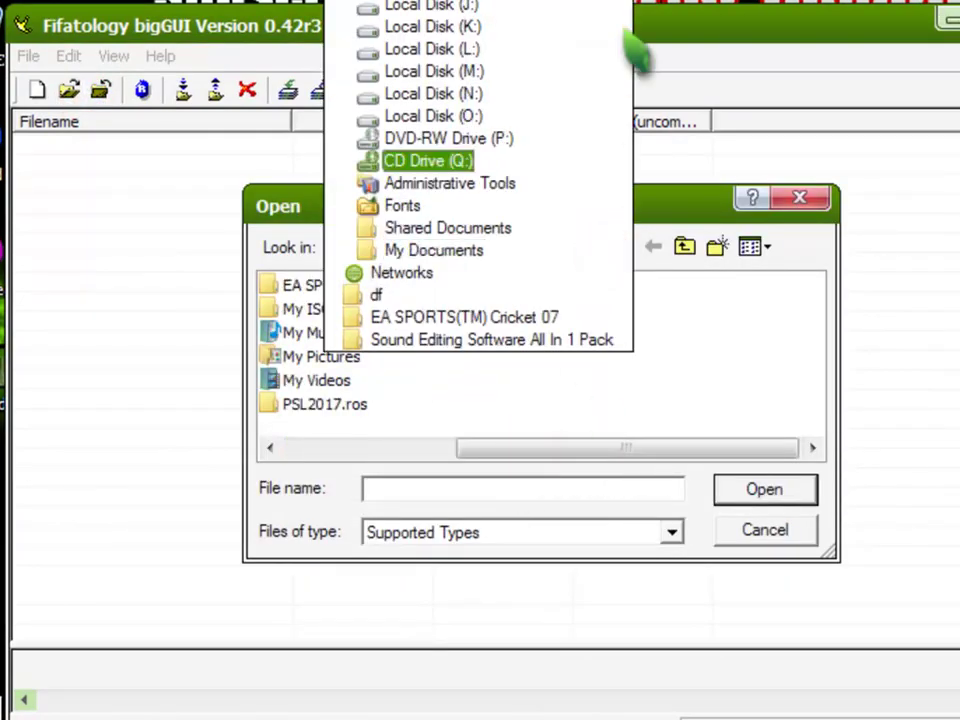
left_click(420, 1)
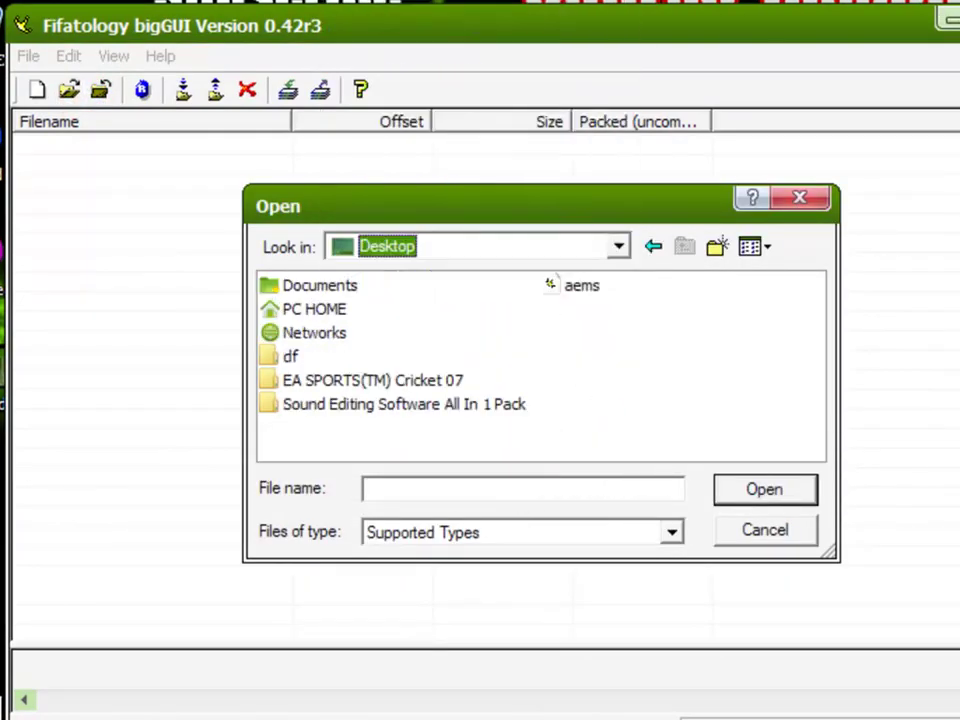
left_click(593, 285)
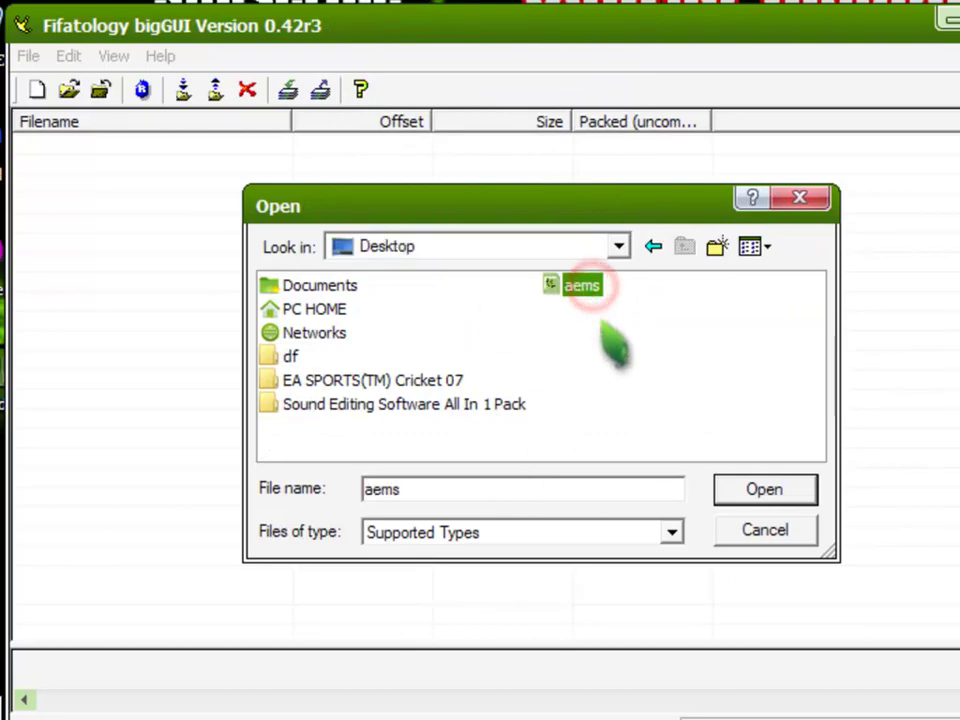
left_click(778, 481)
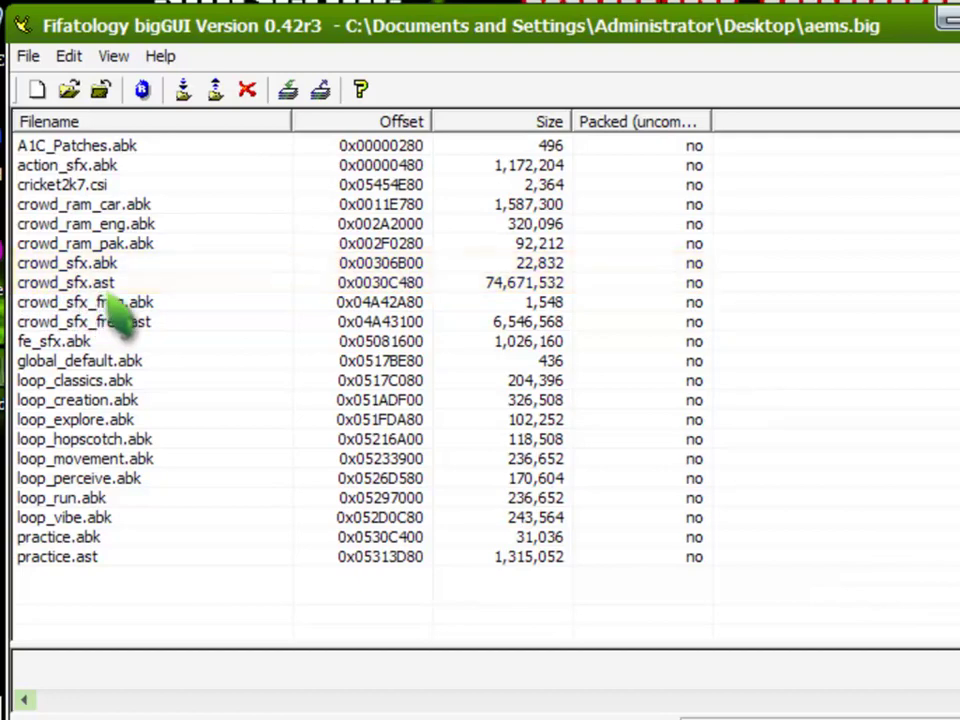
- Export crowd_sfx.abk and crowd_sfx.ast from the archive to the desktop
left_click_drag(133, 263, 110, 285)
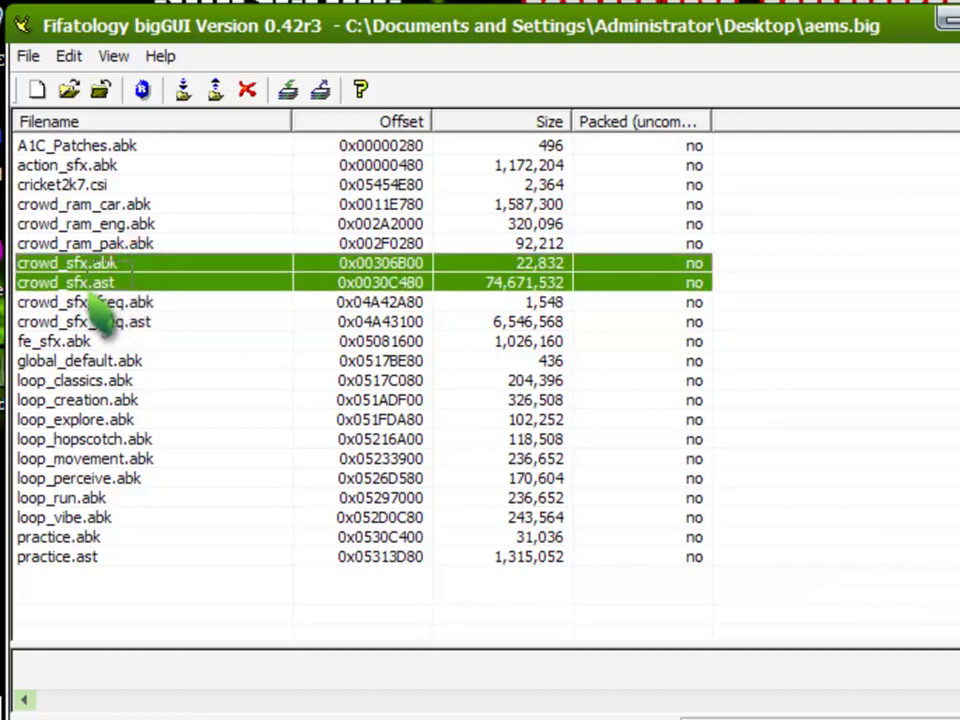
left_click(218, 92)
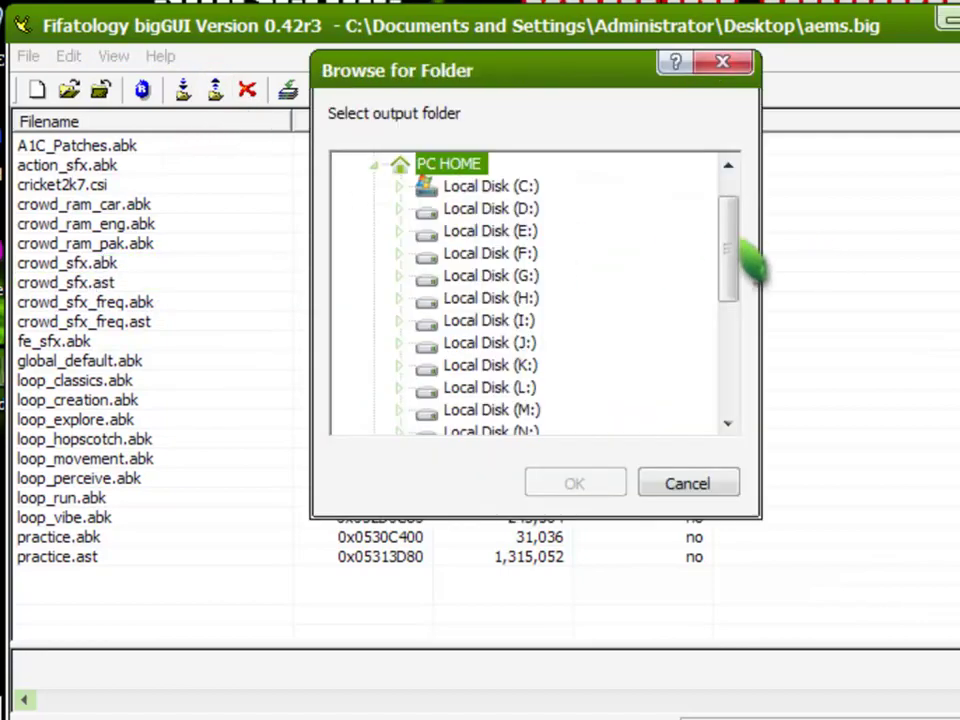
left_click_drag(733, 240, 714, 168)
left_click(405, 163)
left_click(590, 484)
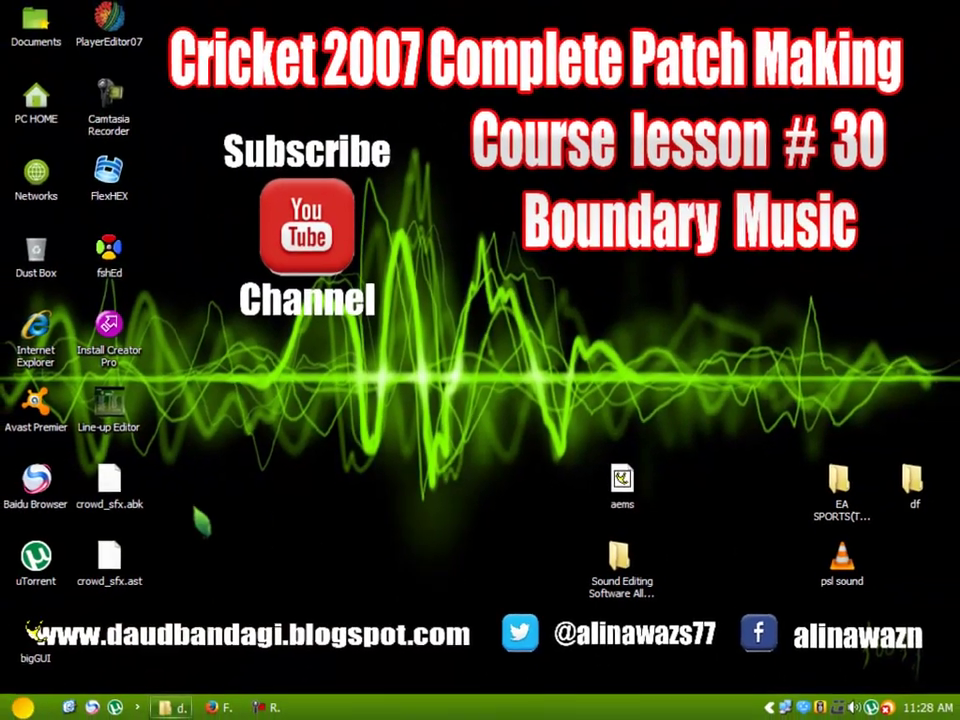
- Move the exported crowd_sfx.abk and crowd_sfx.ast files side by side in the open area of the desktop
left_click_drag(178, 476, 402, 557)
left_click(474, 566)
left_click(390, 487)
left_click_drag(348, 500, 330, 562)
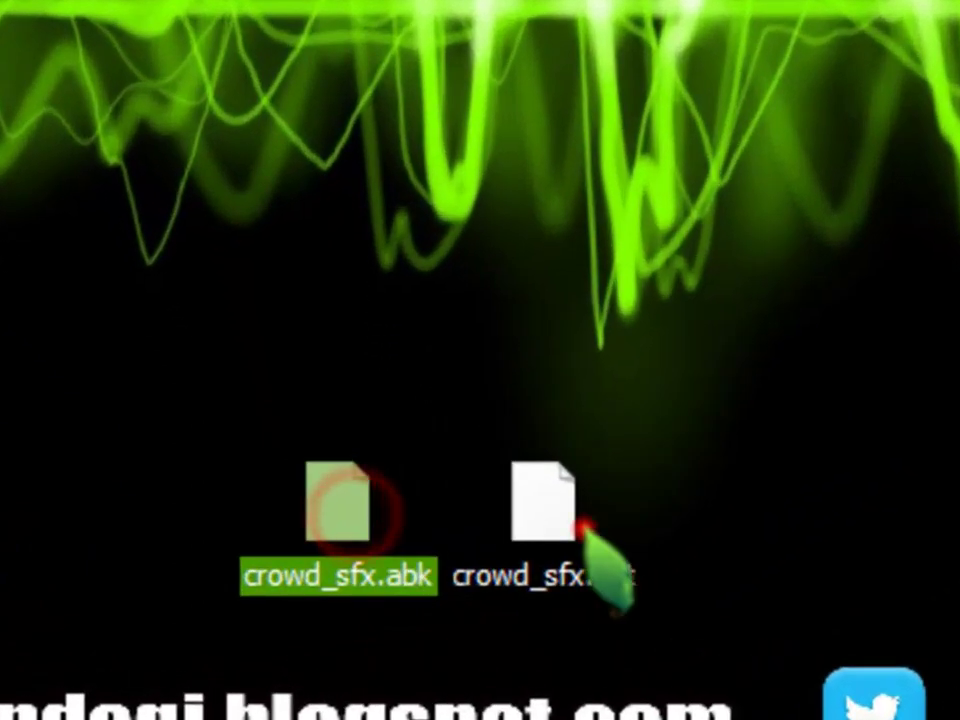
left_click(580, 521)
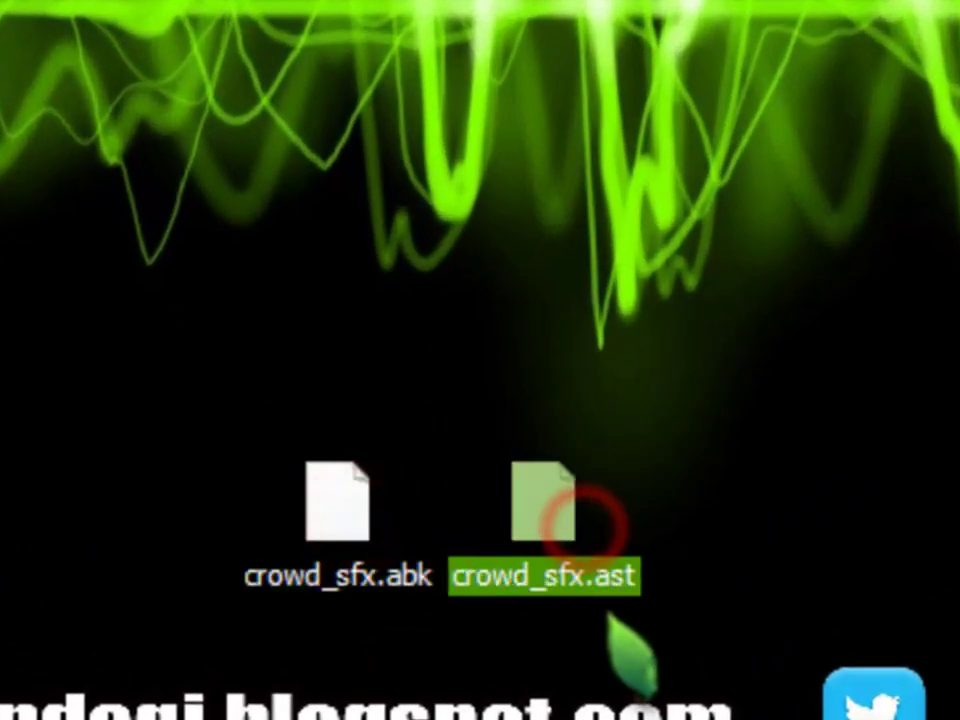
right_click(696, 167)
left_click(812, 302)
left_click(568, 476)
left_click(306, 521)
left_click(521, 525)
right_click(735, 17)
left_click(900, 154)
left_click_drag(692, 384, 253, 574)
left_click(630, 448)
left_click(540, 520)
left_click(435, 521)
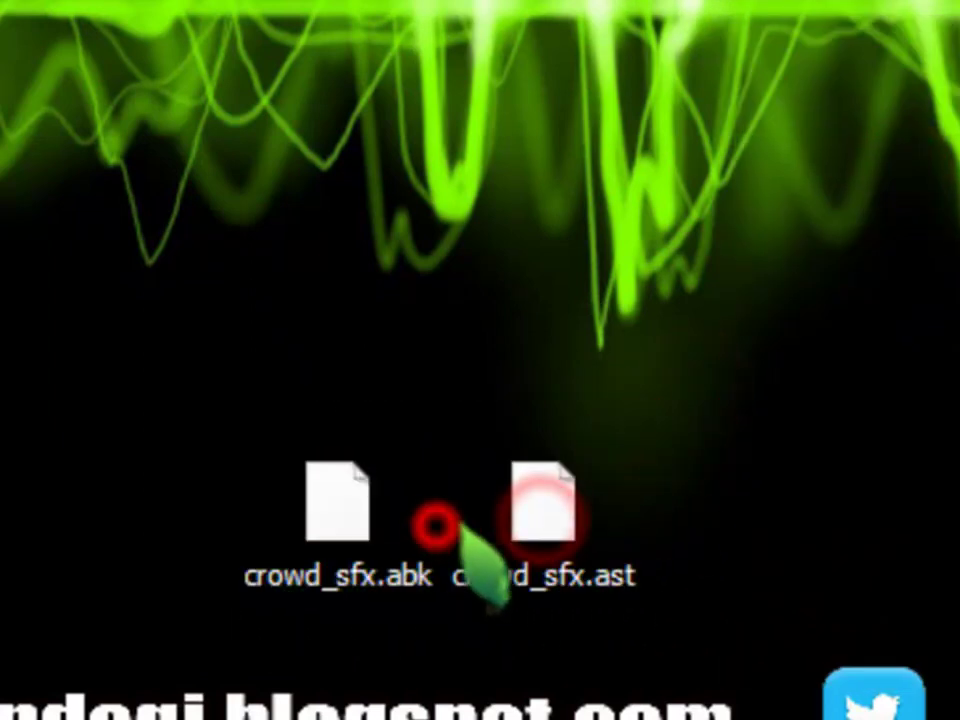
left_click_drag(720, 401, 240, 643)
left_click(715, 520)
left_click_drag(739, 398, 171, 630)
left_click(568, 482)
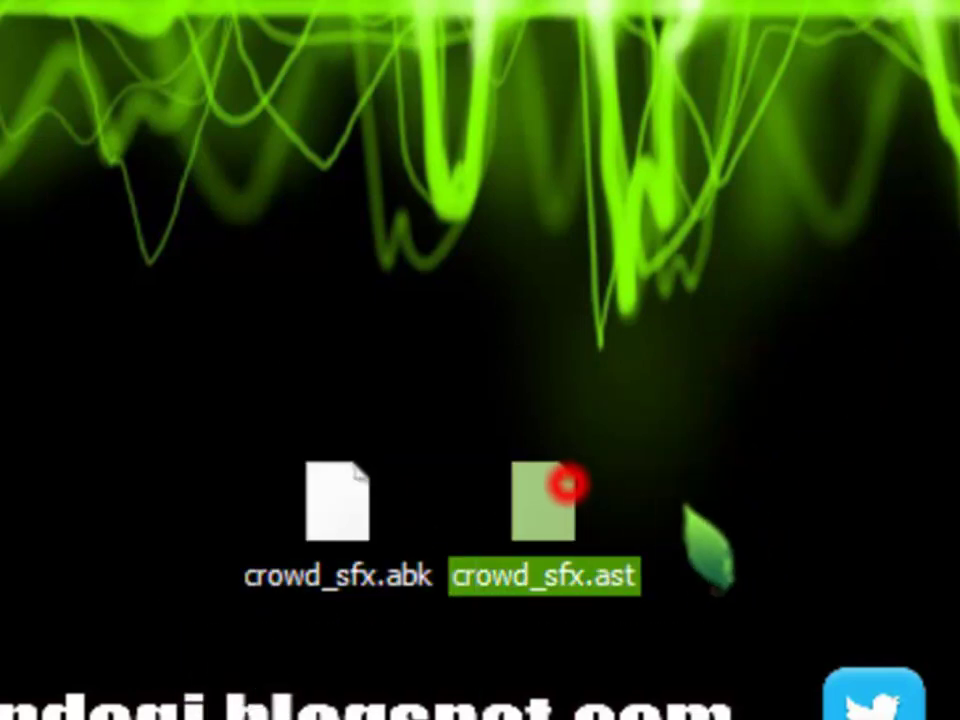
left_click(332, 557)
- Check the file type and size of crowd_sfx.ast in its properties
right_click(612, 540)
right_click(546, 536)
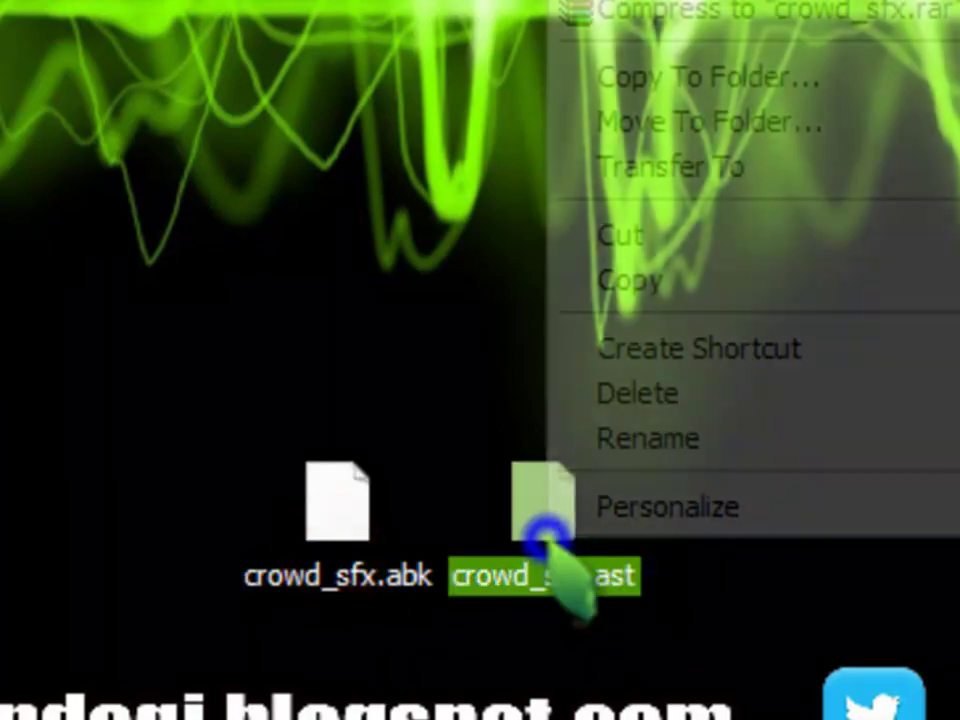
left_click(643, 508)
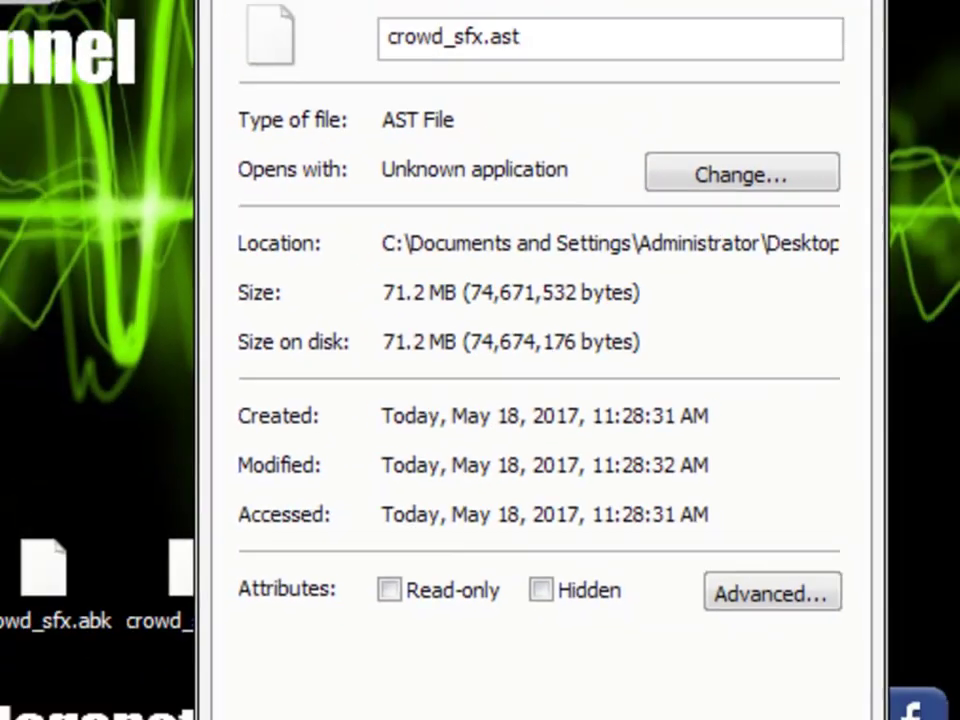
key("Return")
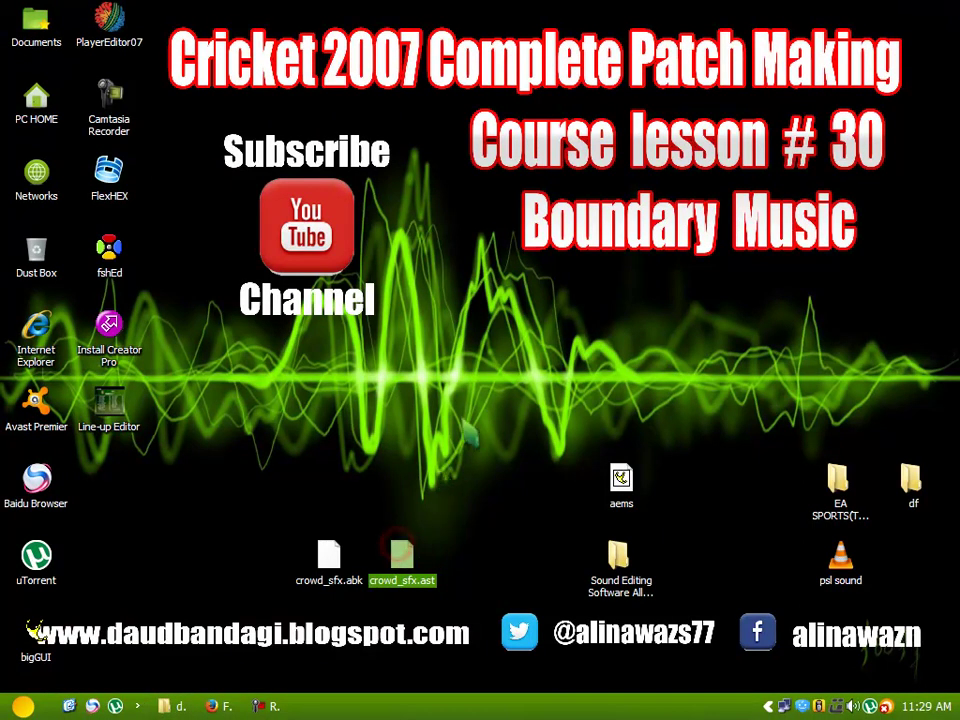
double_click(399, 552)
left_click(638, 134)
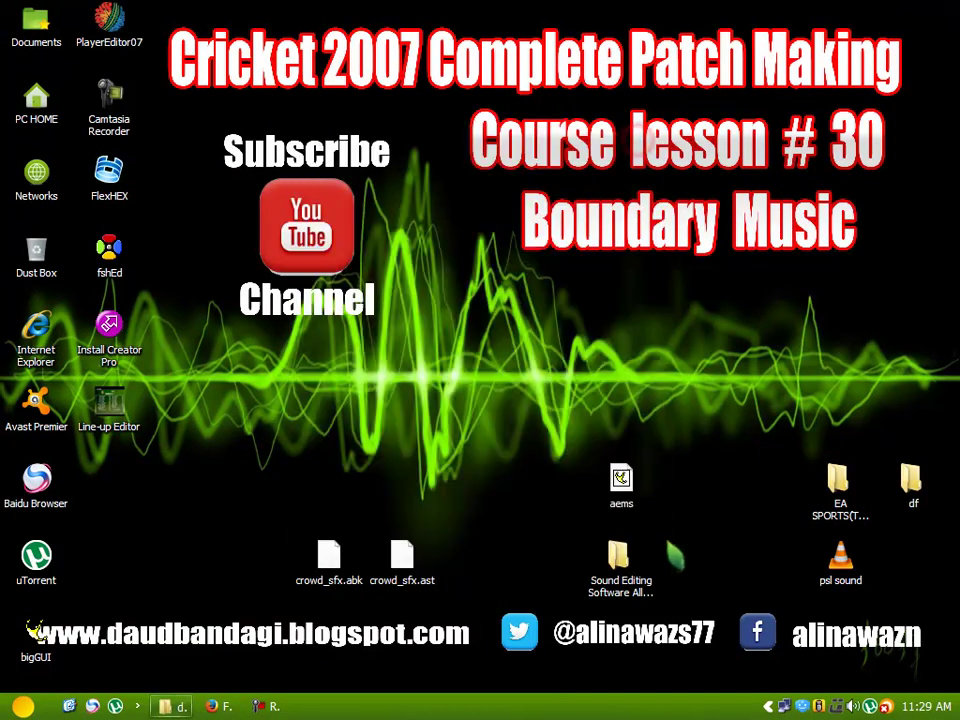
- Launch AstPack from the Sound Editing Software All In 1 Pack folder
double_click(620, 560)
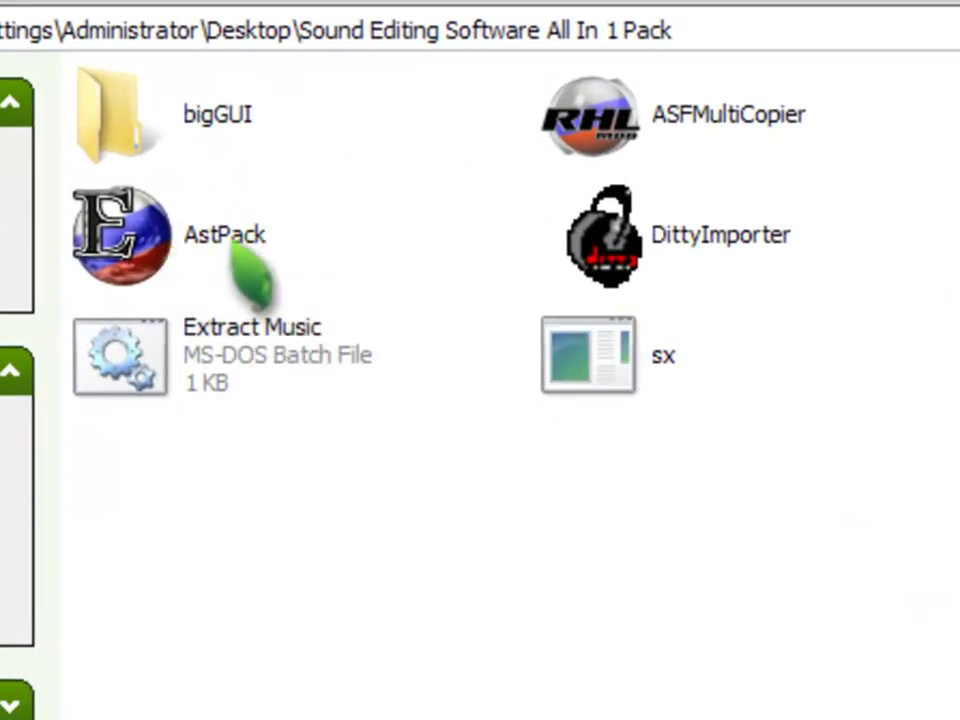
double_click(226, 238)
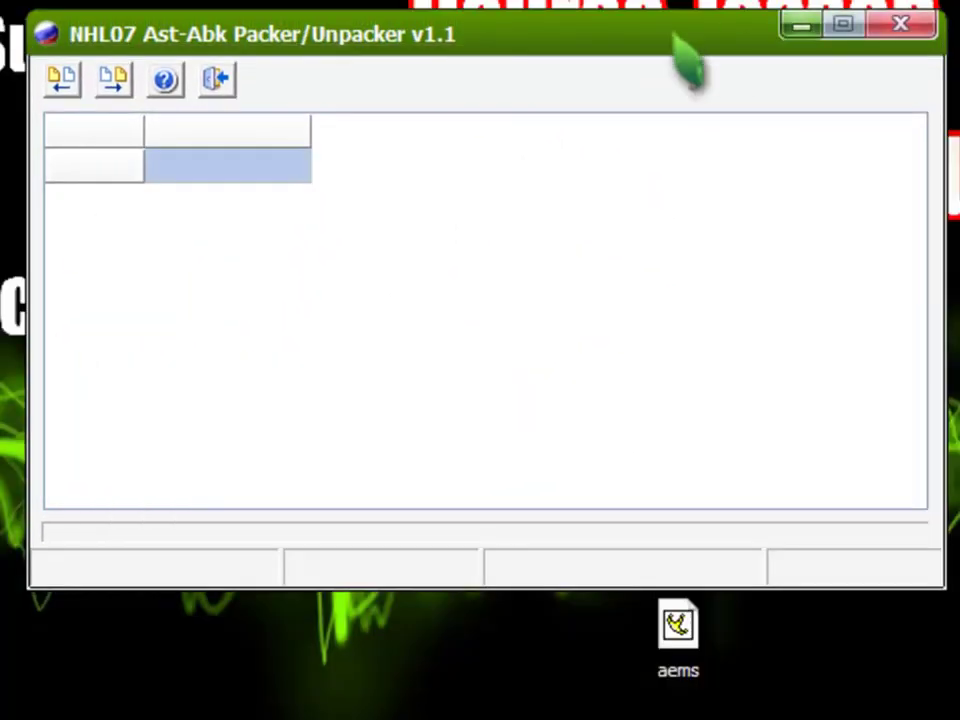
- Unpack crowd_sfx.ast from the desktop in the Ast-Abk Packer/Unpacker
left_click_drag(492, 47, 480, 35)
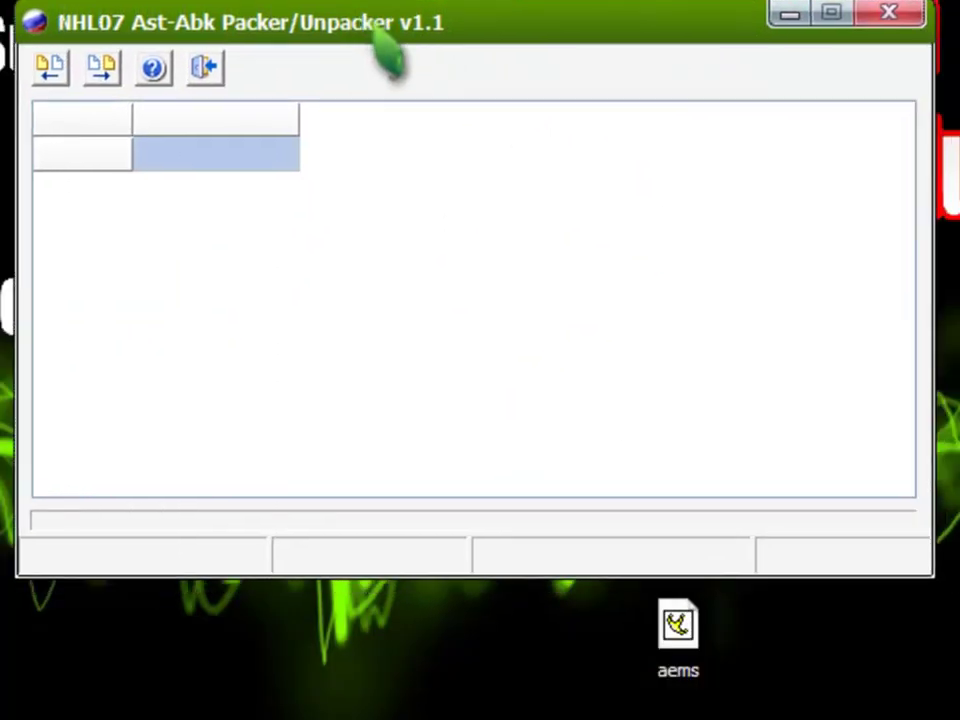
left_click_drag(300, 30, 528, 25)
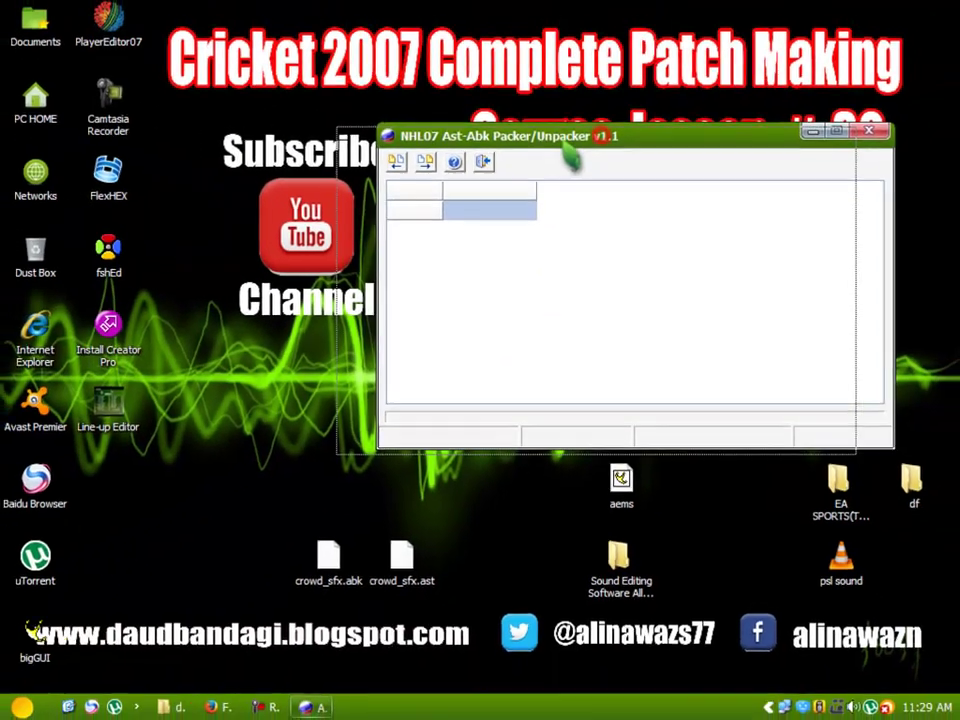
left_click_drag(656, 17, 596, 19)
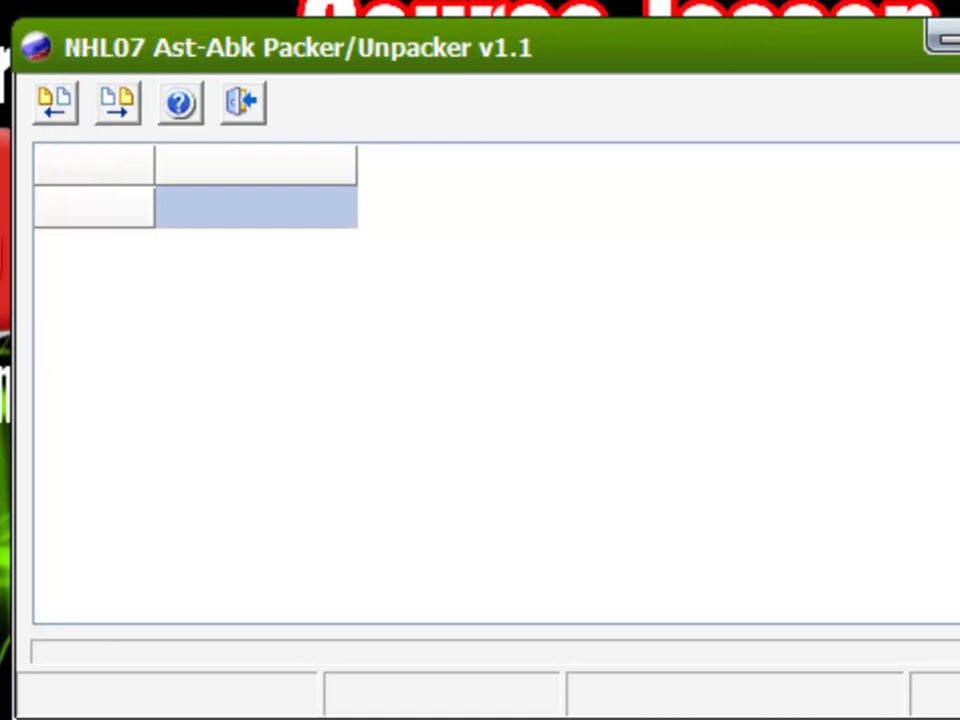
left_click(55, 100)
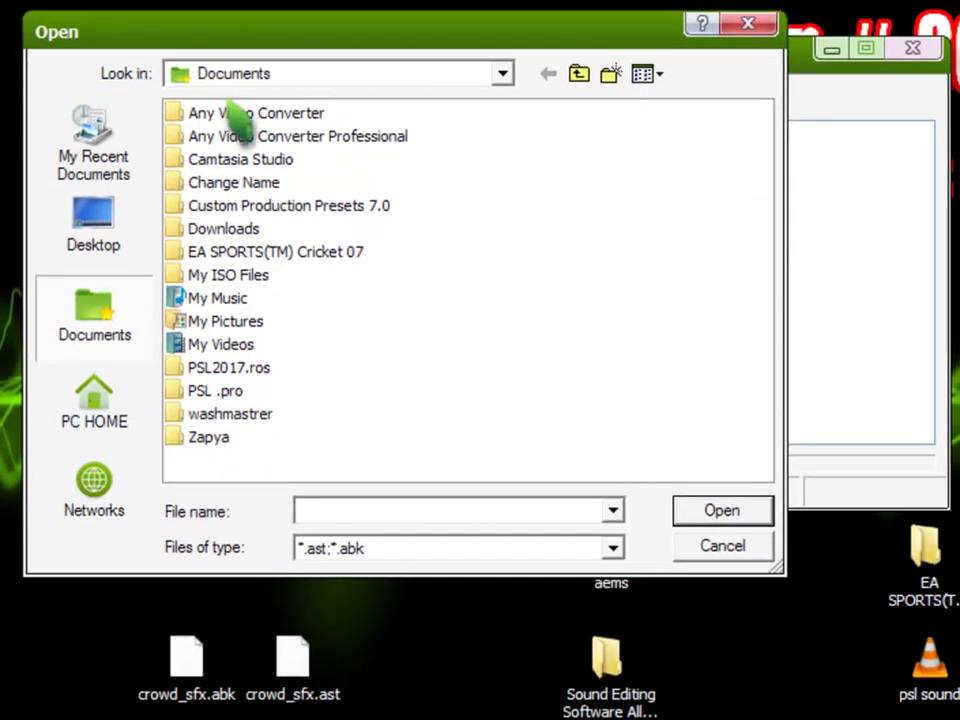
left_click(112, 250)
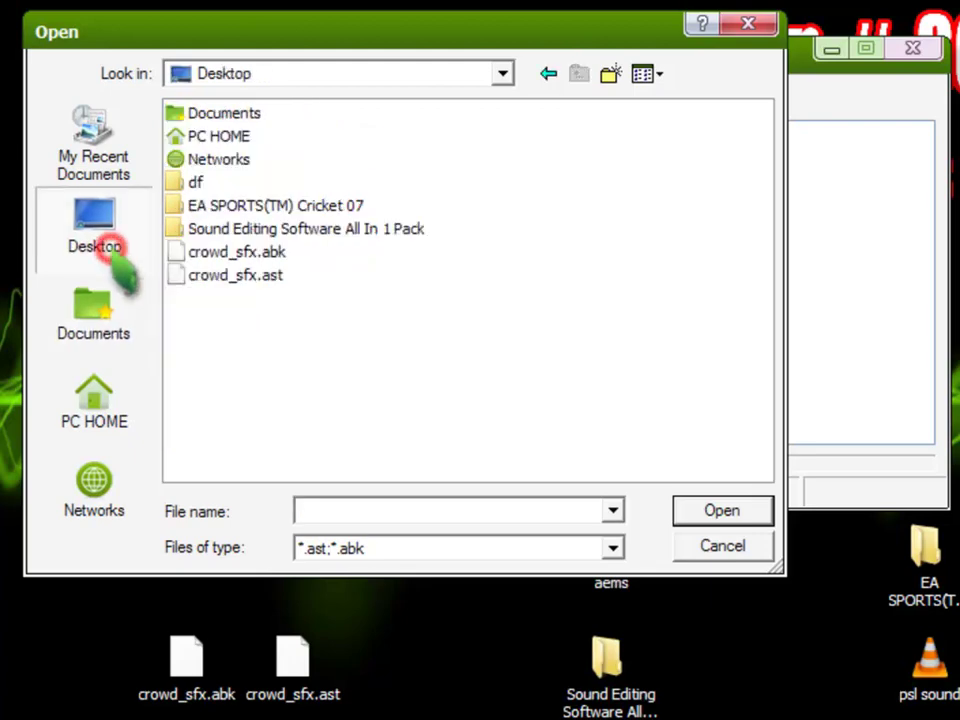
left_click(265, 280)
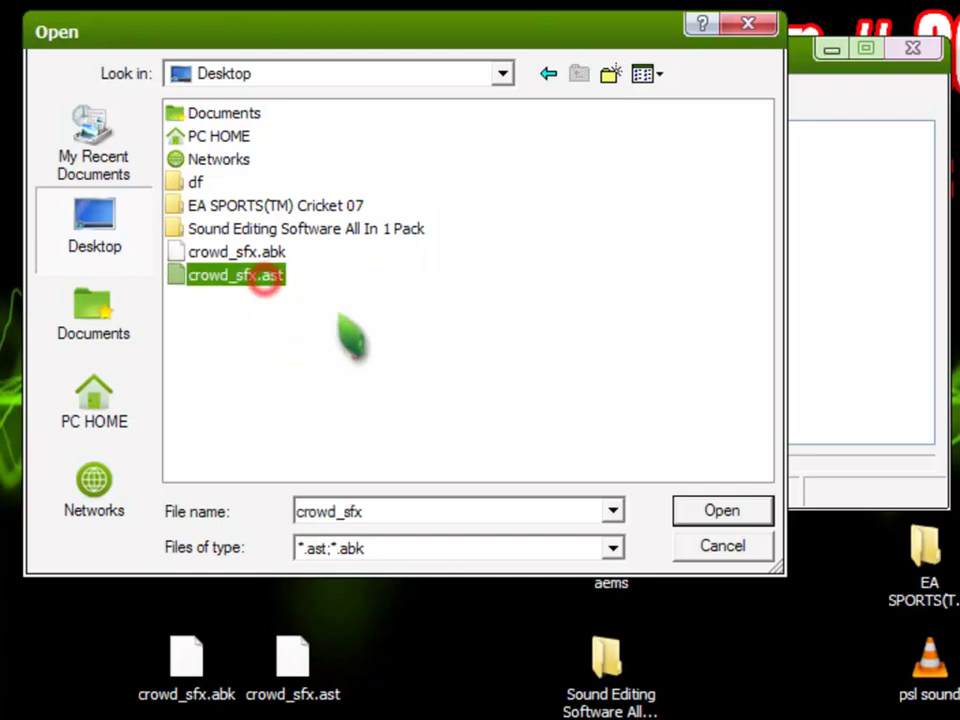
left_click(692, 510)
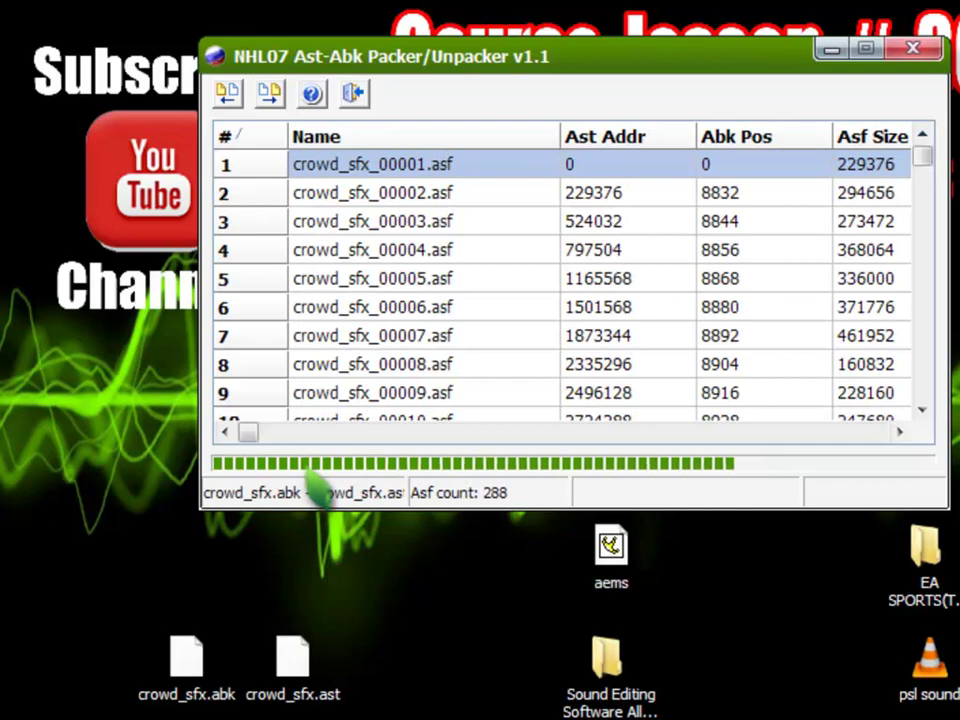
- Review the unpacked crowd_sfx .asf files through to the end of the list and close the unpacker
left_click(433, 442)
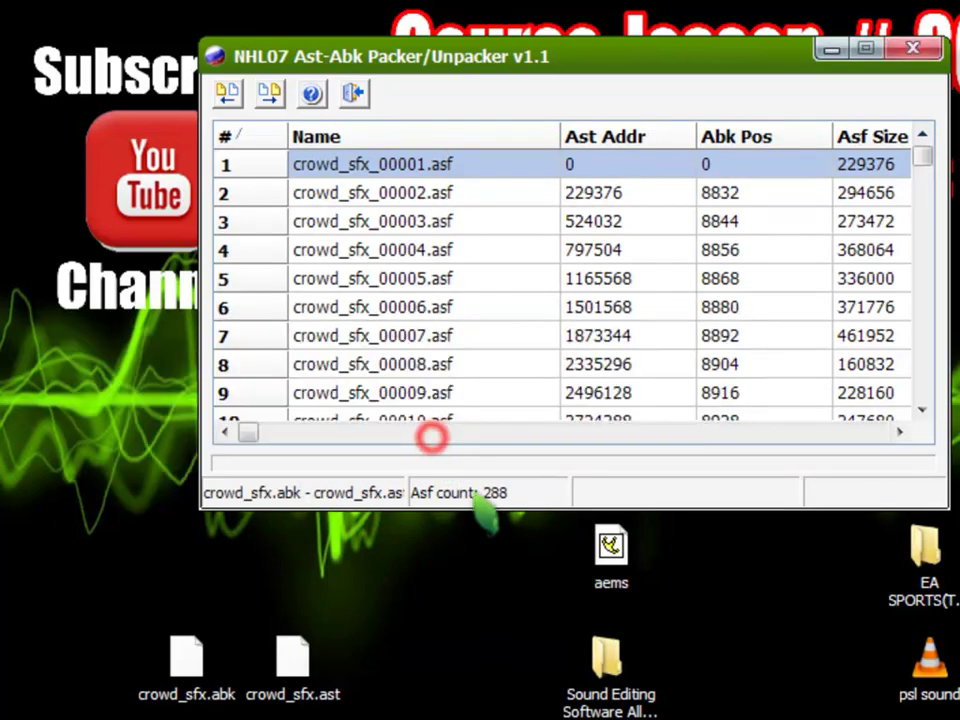
left_click_drag(922, 160, 924, 415)
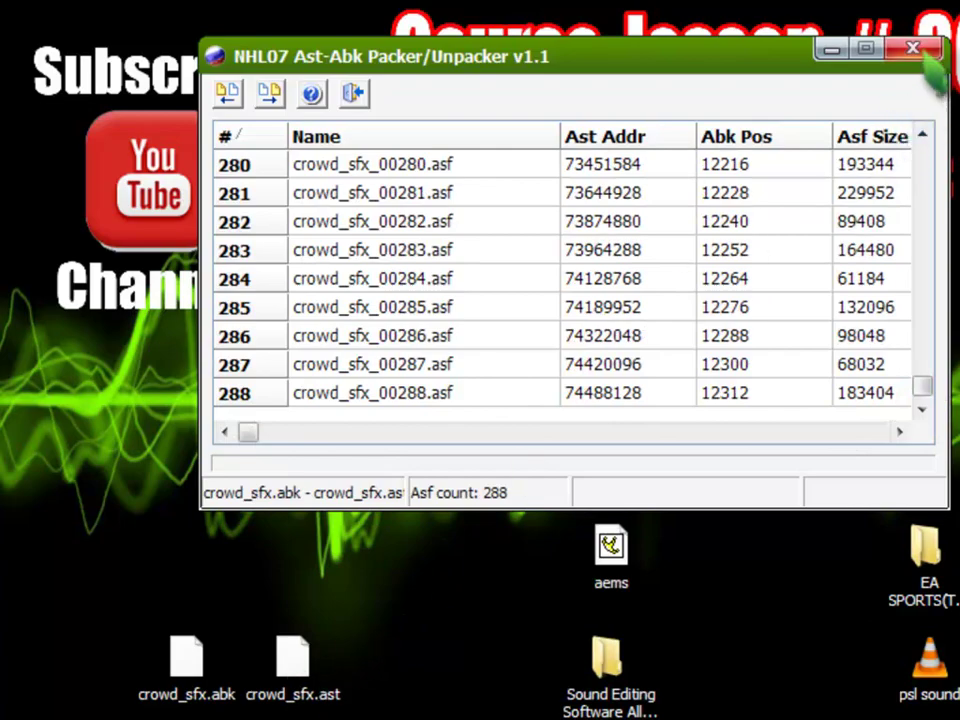
left_click(913, 48)
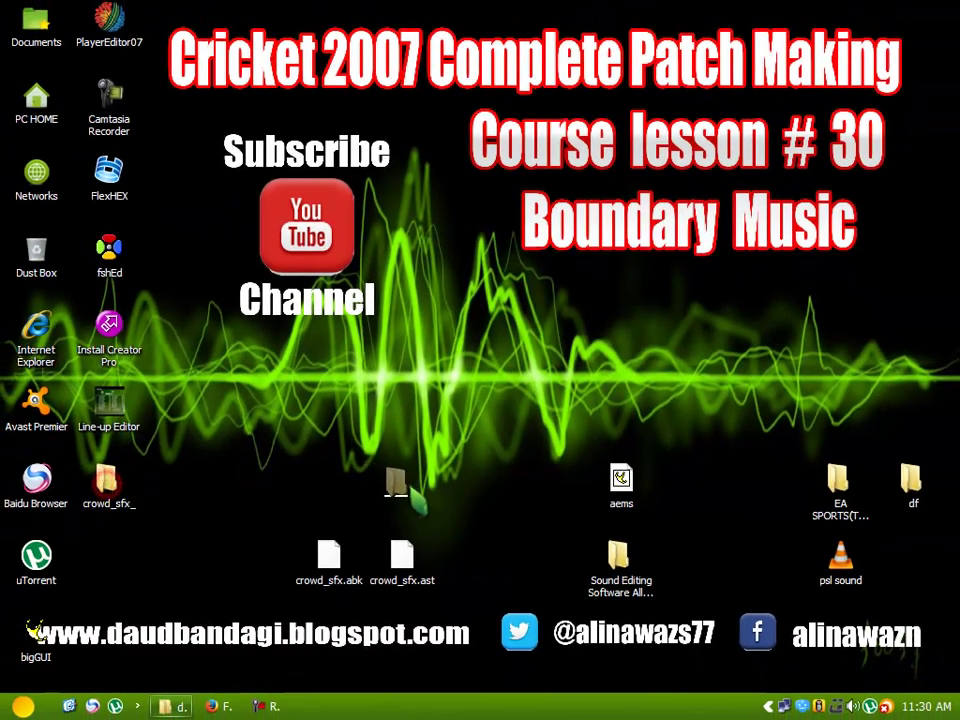
- Move the extracted crowd_sfx_ folder into the open desktop area and open it to check the .asf files
left_click_drag(415, 500, 416, 498)
double_click(405, 490)
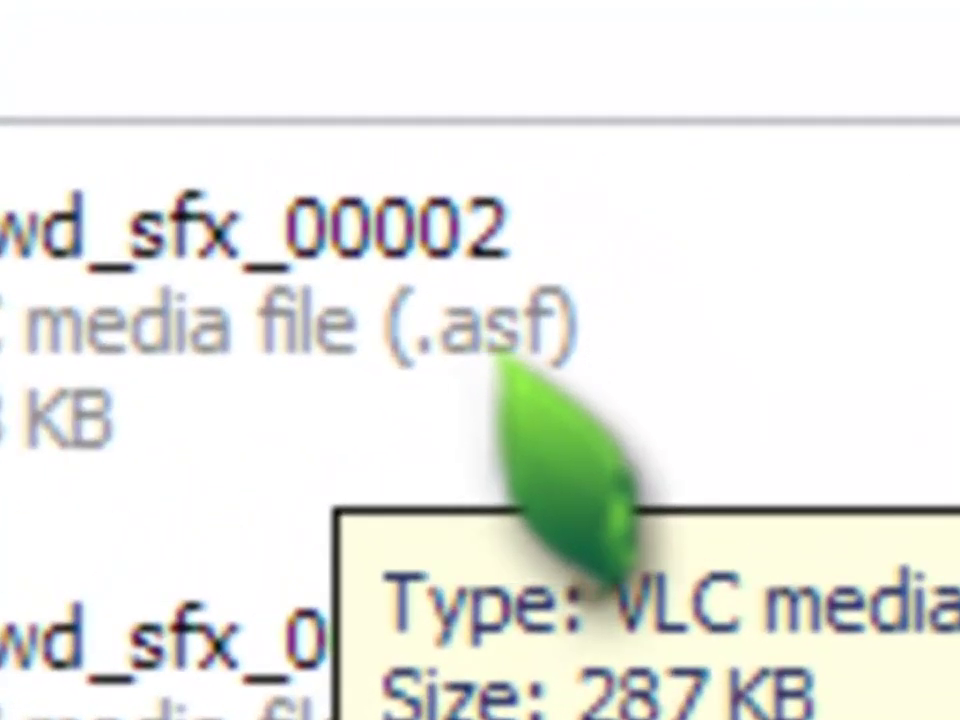
left_click(544, 340)
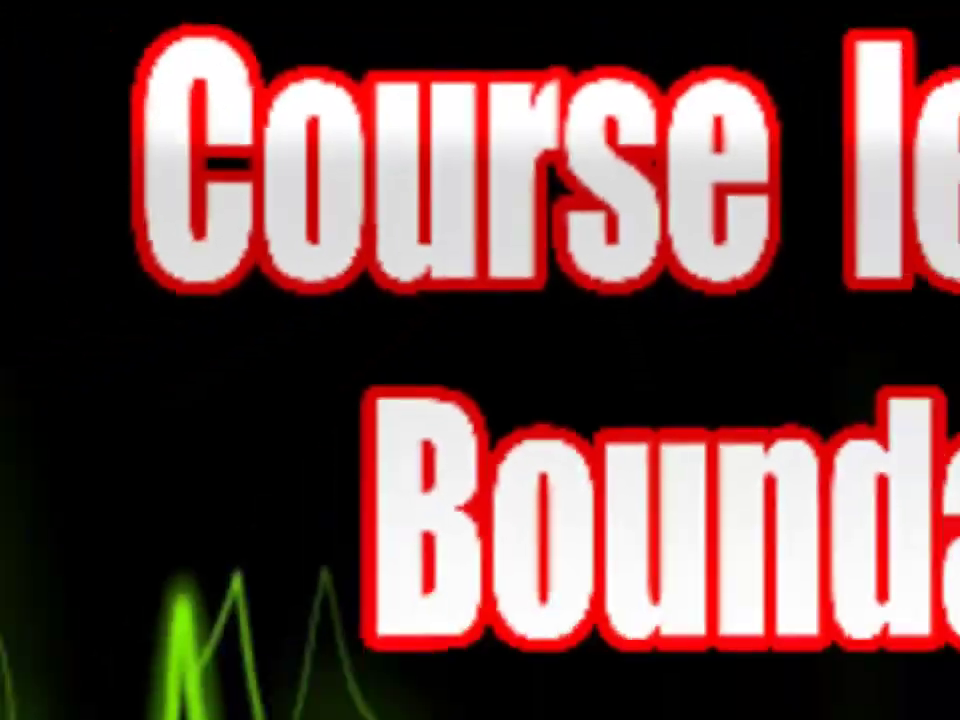
- Place the crowd_sfx_ folder beside crowd_sfx.ast on the desktop and refresh the desktop
right_click(519, 303)
left_click(545, 352)
left_click_drag(398, 480, 471, 557)
right_click(512, 414)
left_click(540, 462)
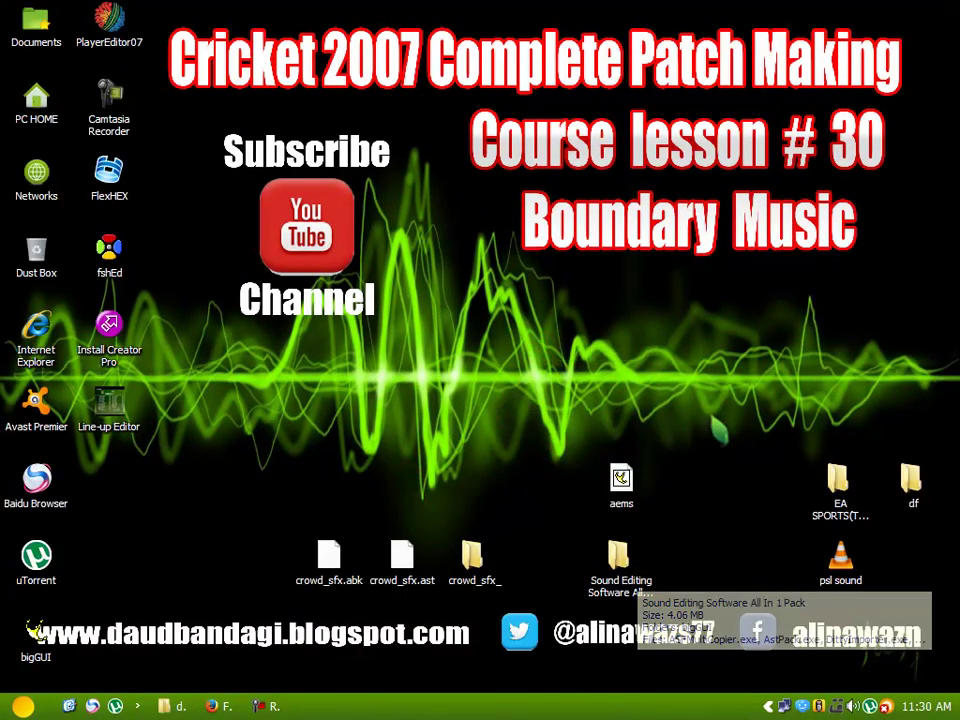
right_click(718, 334)
left_click(740, 390)
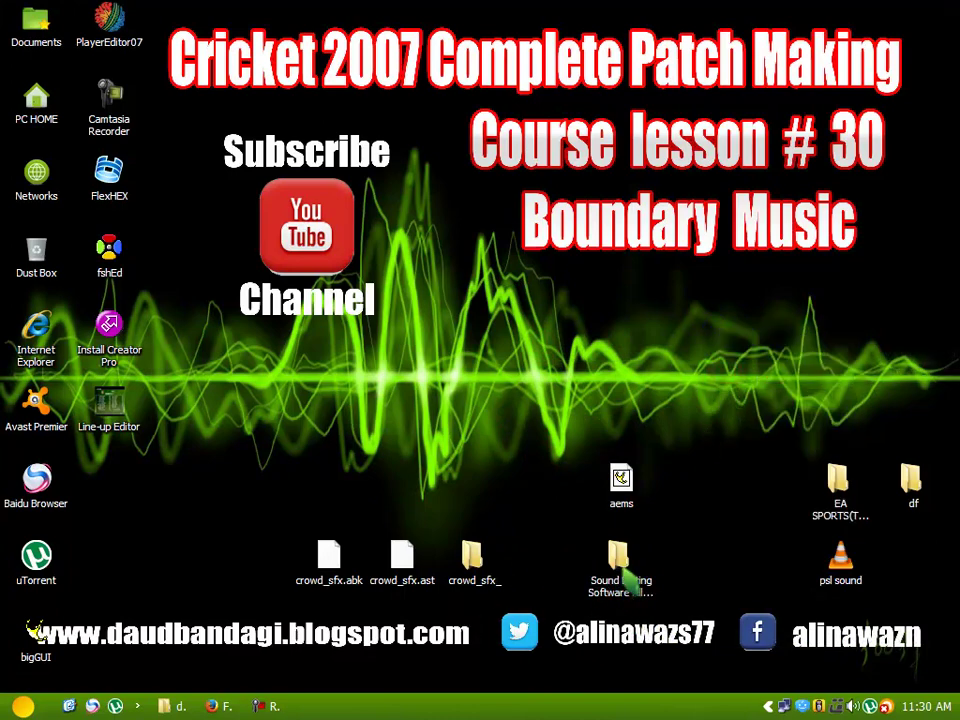
- Launch ASFMultiCopier from the Sound Editing Software All In 1 Pack folder and move its window clear of the crowd files
double_click(625, 572)
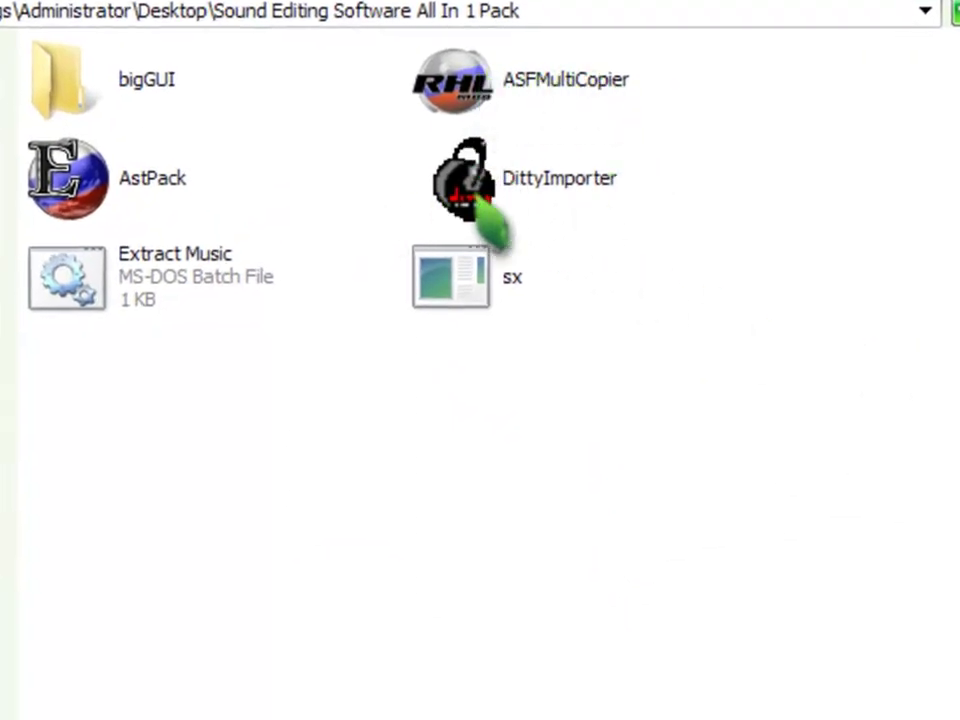
double_click(555, 95)
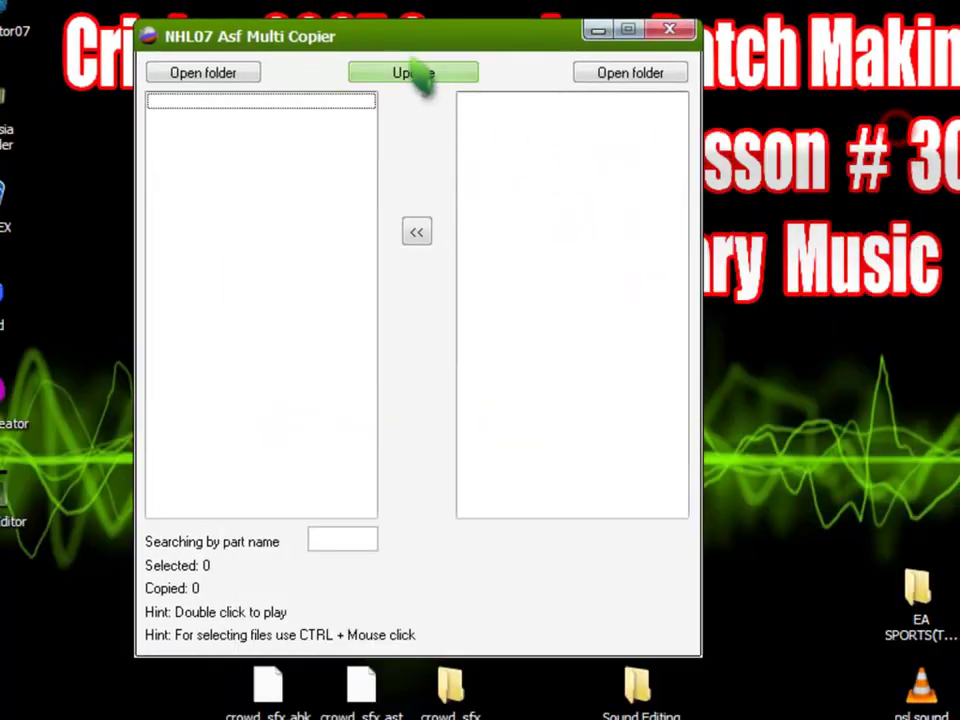
left_click_drag(450, 43, 557, 85)
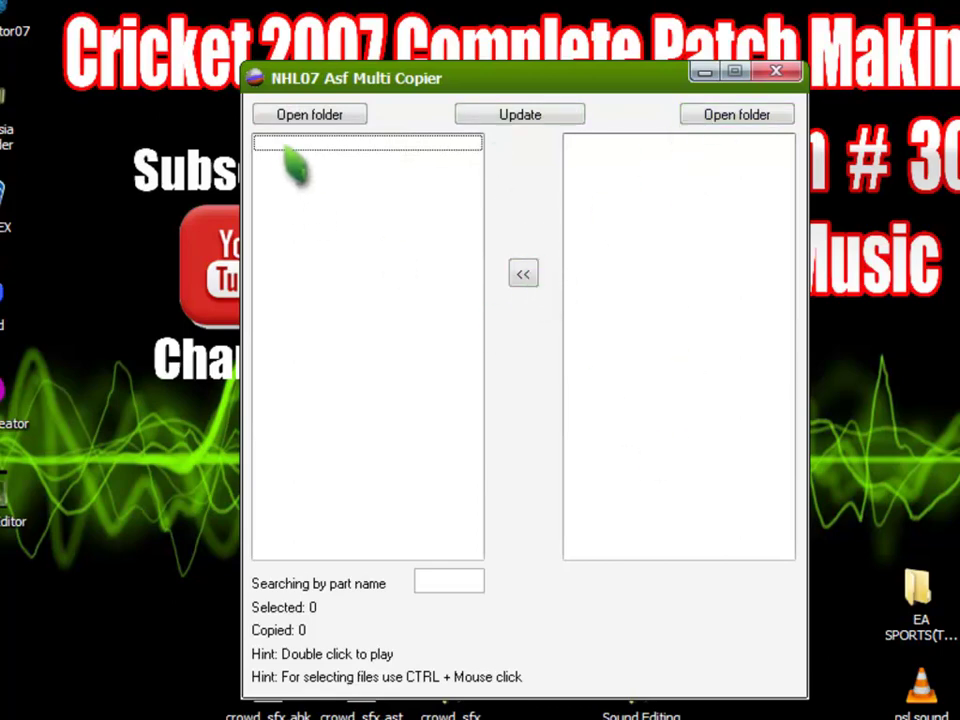
left_click_drag(364, 81, 559, 103)
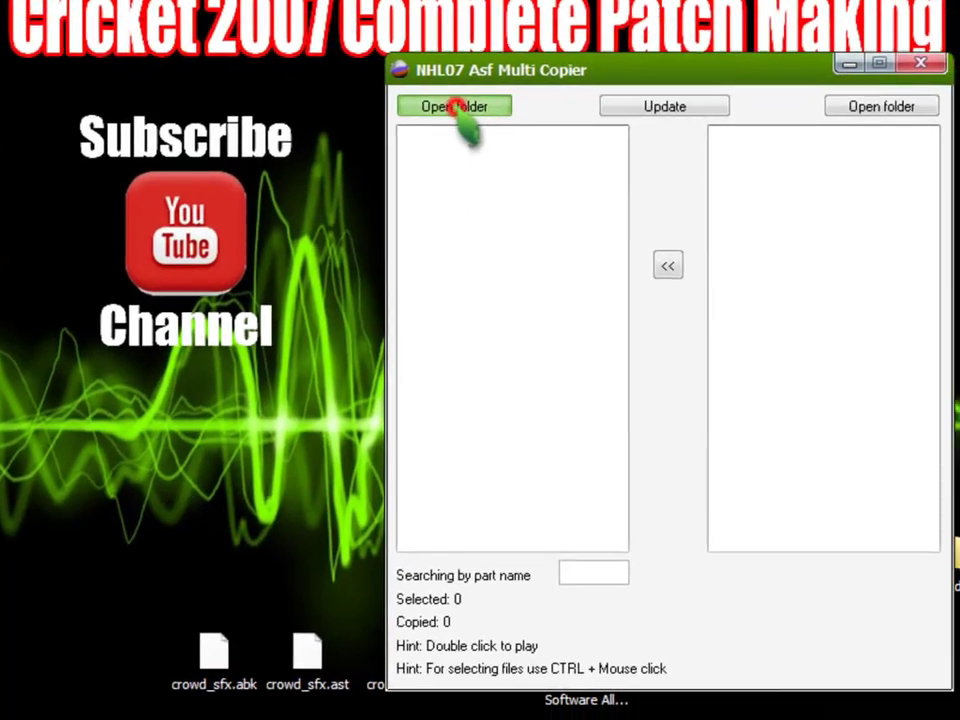
- Load the desktop's crowd_sfx_ folder as the destination folder in Asf Multi Copier
left_click(497, 146)
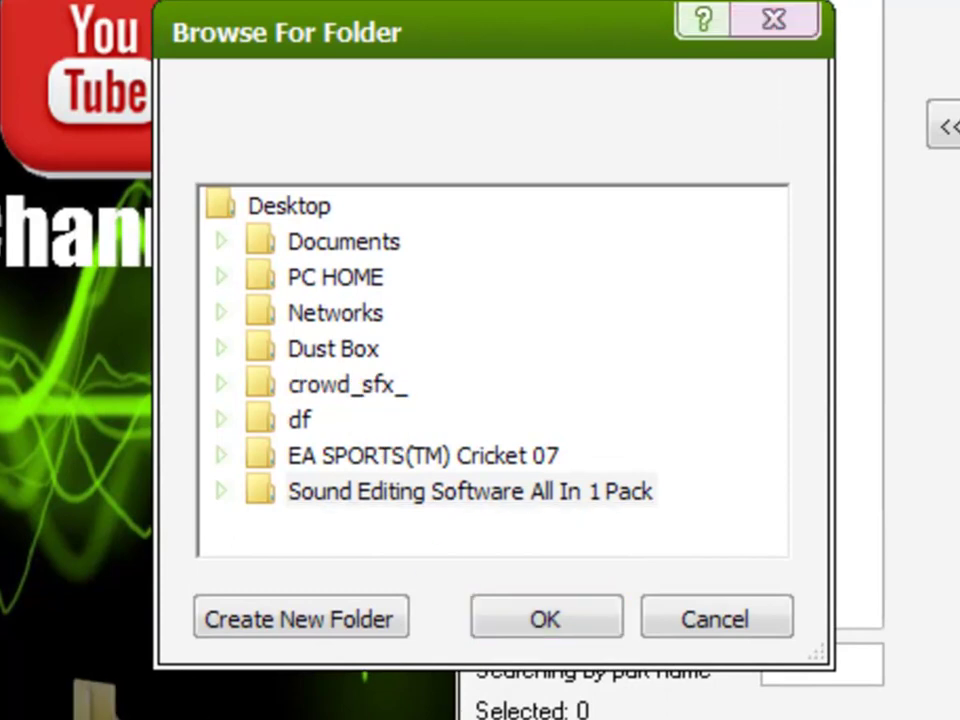
left_click(372, 378)
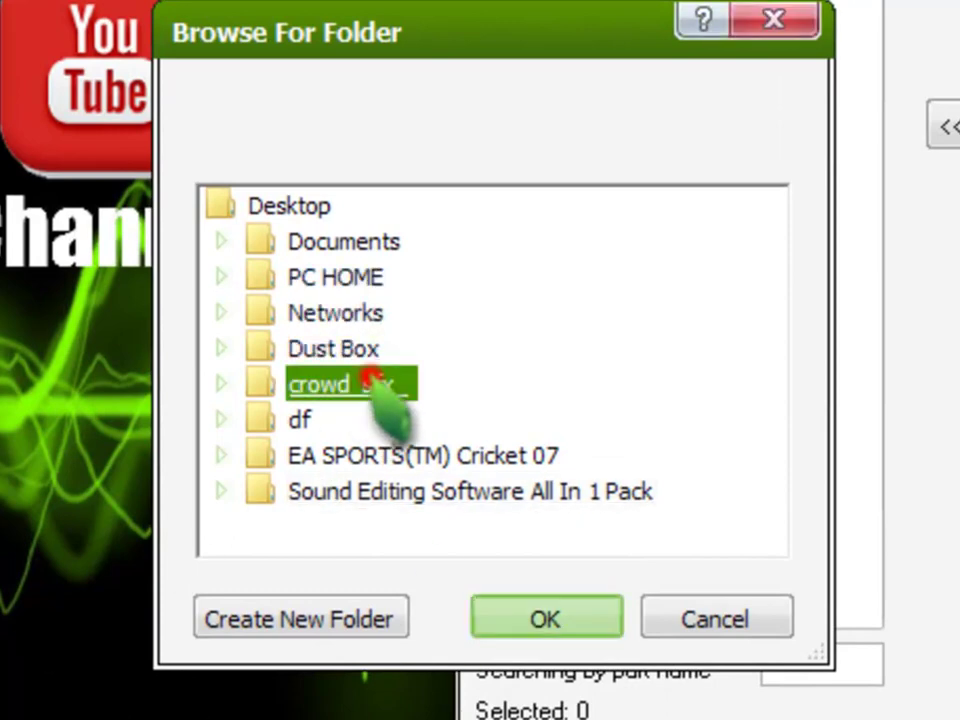
left_click(552, 612)
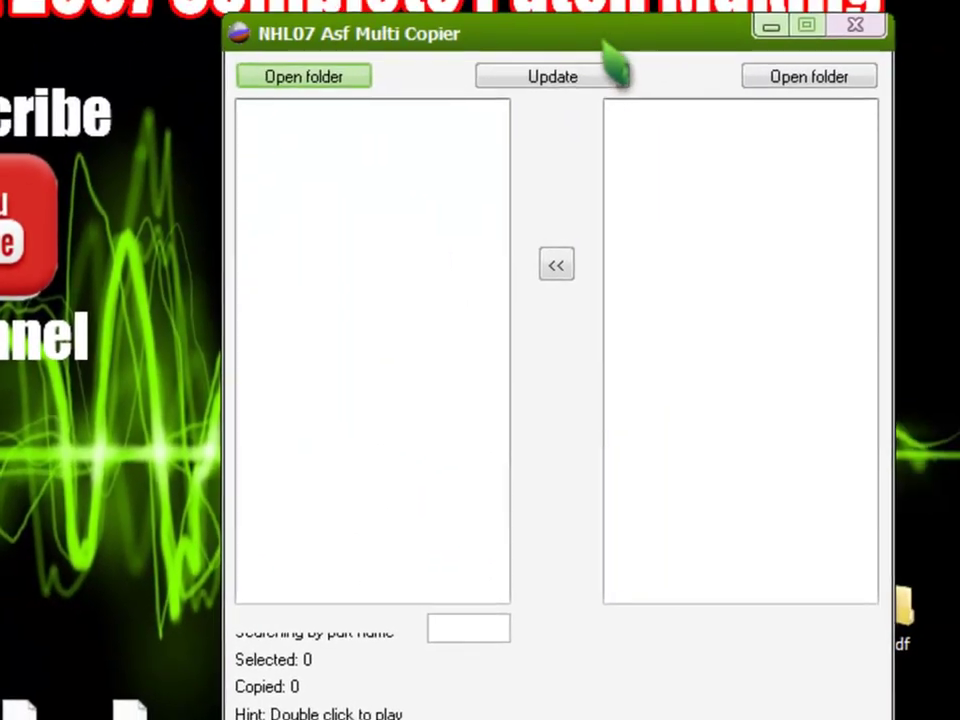
left_click(608, 37)
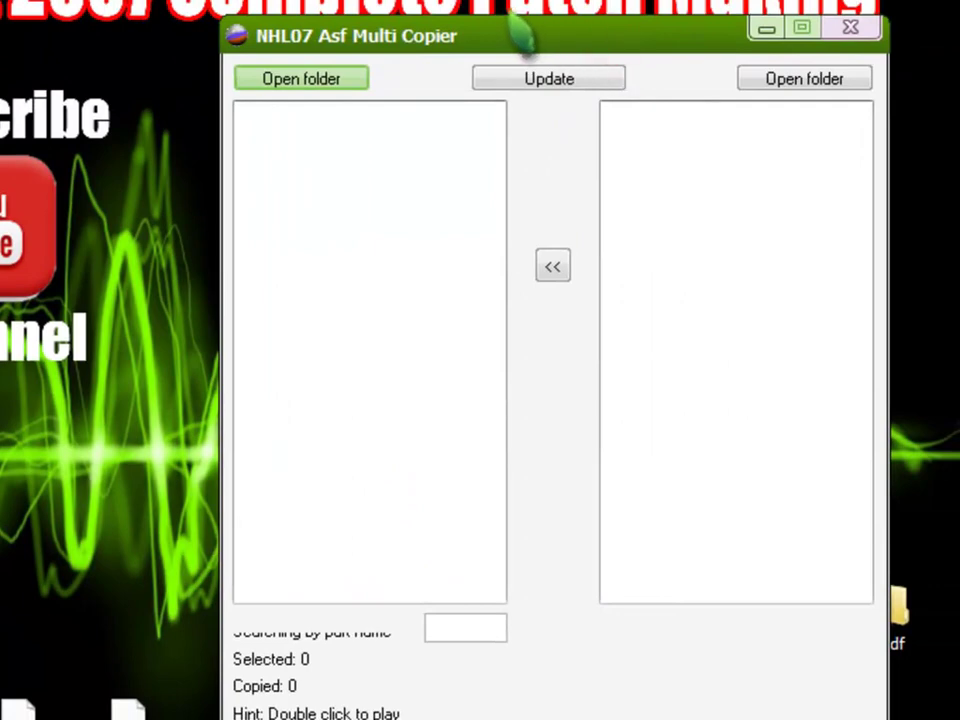